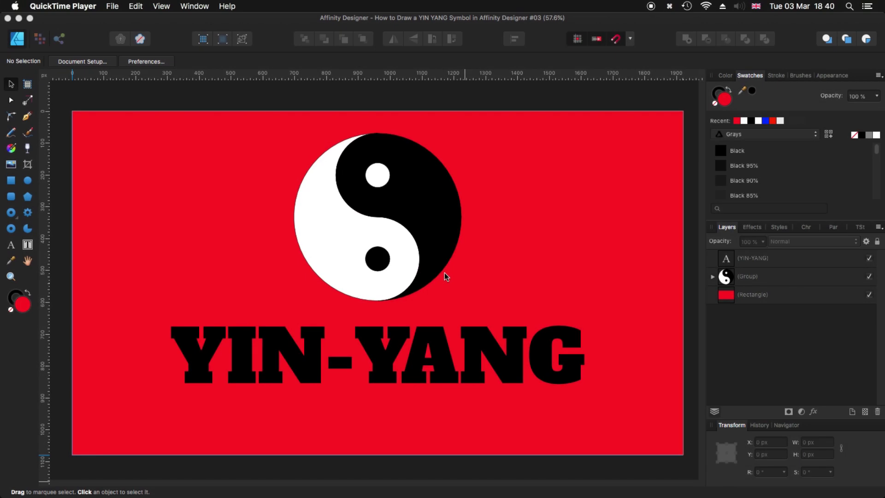
Switch to the Affinity Designer window with the finished yin-yang on the red background
{"action": "left_click", "coordinate": [383, 99]}
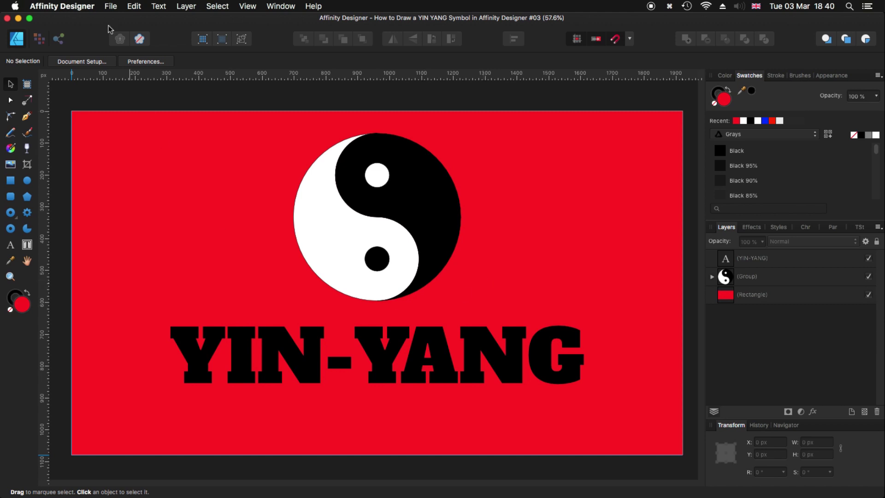
Start a new document from the File menu and move the New Document dialog higher
{"action": "left_click", "coordinate": [111, 7]}
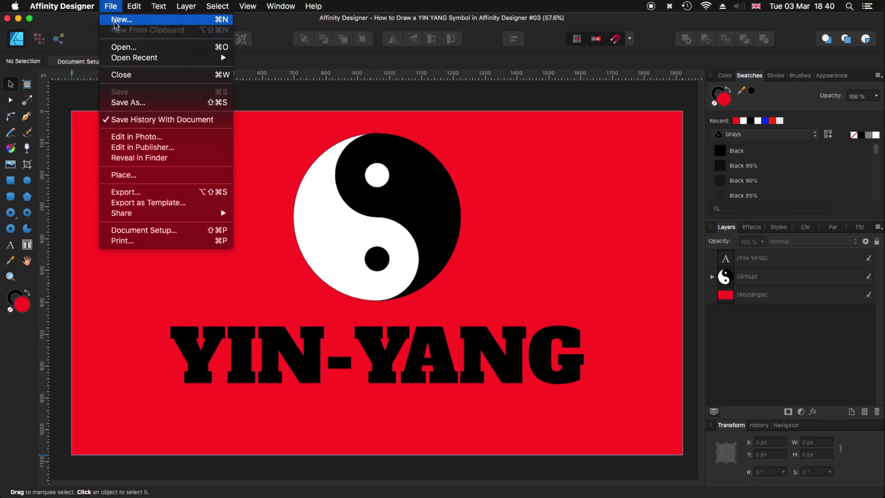
{"action": "left_click", "coordinate": [117, 24]}
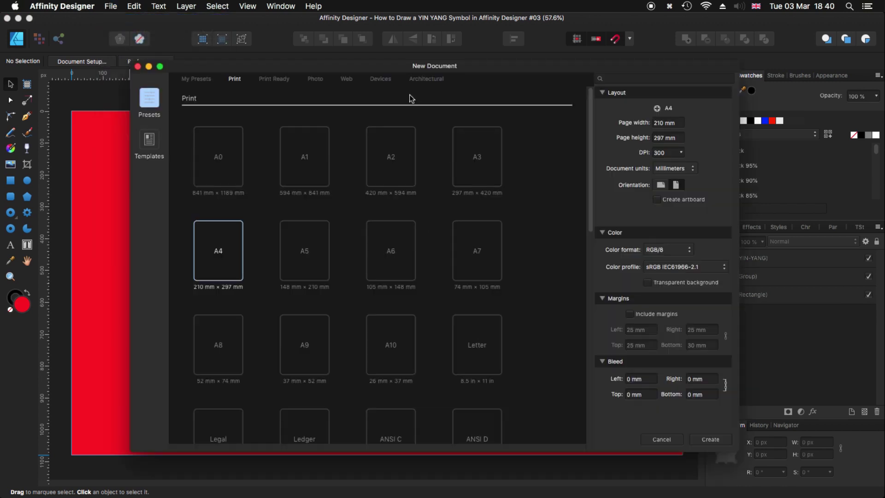
{"action": "left_click_drag", "start_coordinate": [398, 72], "coordinate": [403, 51]}
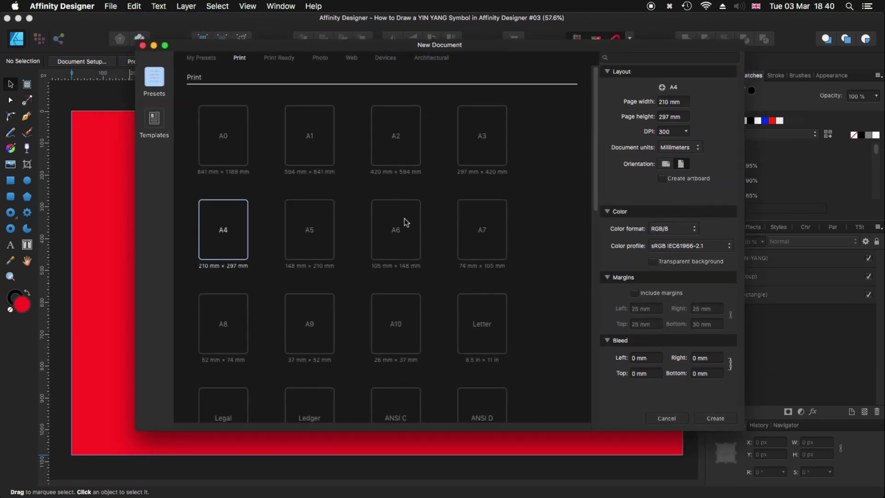
{"action": "mouse_move", "coordinate": [595, 147]}
{"action": "left_mouse_down"}
{"action": "mouse_move", "coordinate": [599, 376]}
{"action": "mouse_move", "coordinate": [593, 222]}
{"action": "mouse_move", "coordinate": [602, 135]}
{"action": "left_mouse_up"}
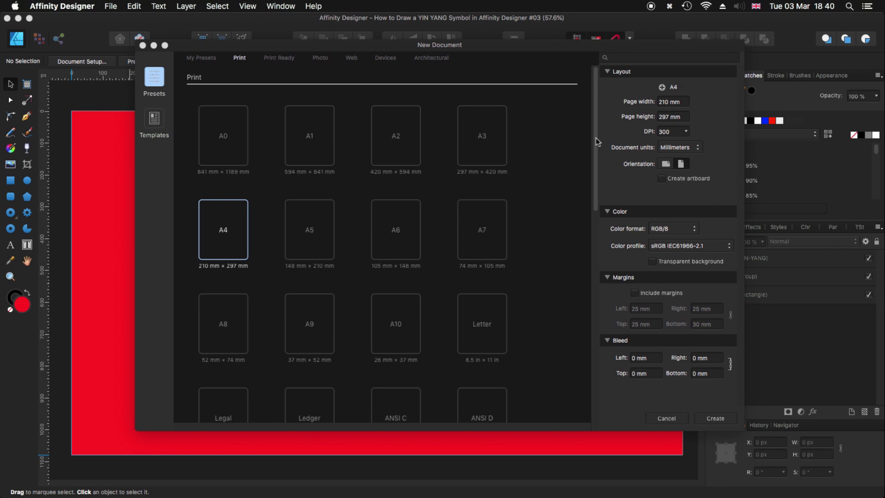
{"action": "left_click_drag", "start_coordinate": [598, 141], "coordinate": [599, 21]}
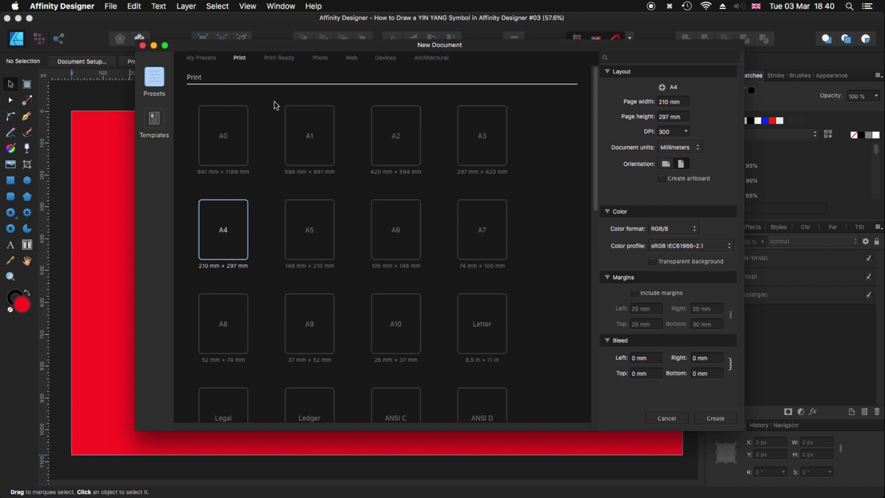
Create a 1920 × 1080 px document from the 1080p Background preset under My Presets
{"action": "left_click", "coordinate": [202, 58]}
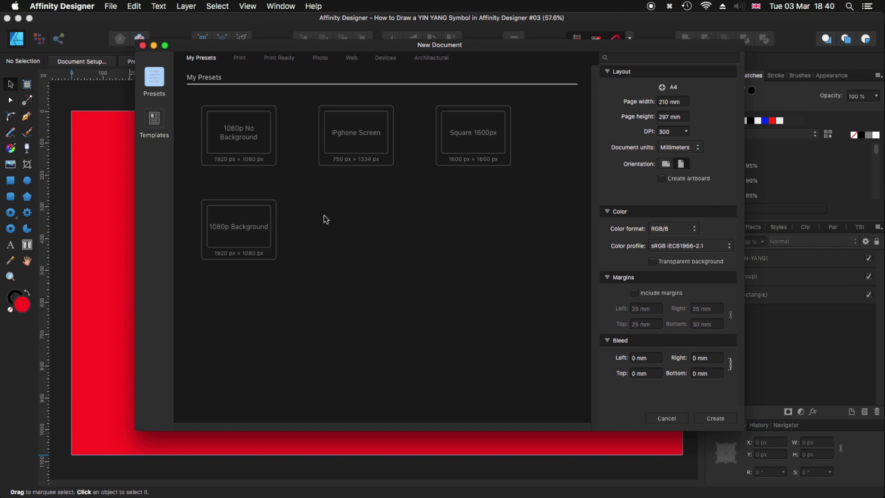
{"action": "left_click", "coordinate": [246, 233]}
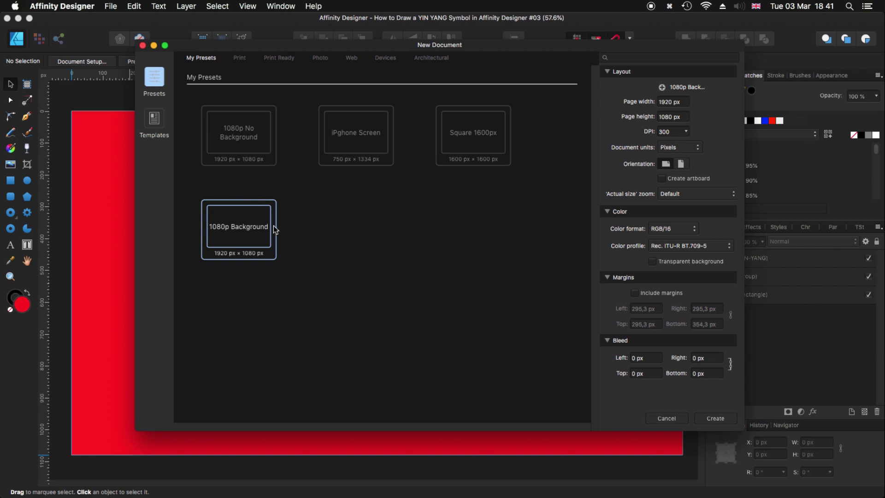
{"action": "right_click", "coordinate": [245, 225]}
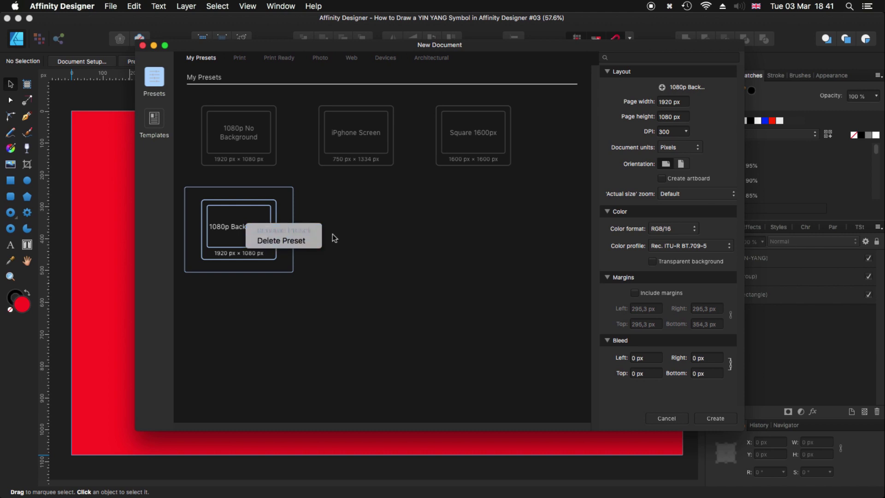
{"action": "left_click", "coordinate": [375, 252]}
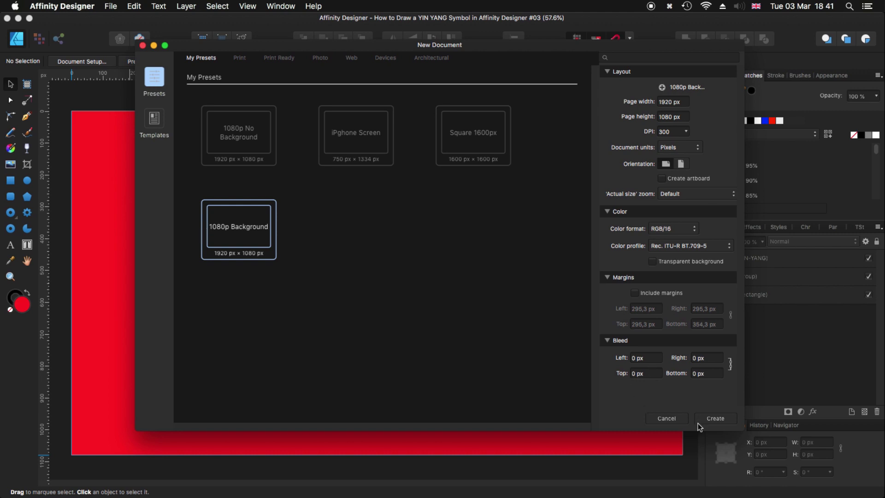
{"action": "left_click", "coordinate": [716, 420]}
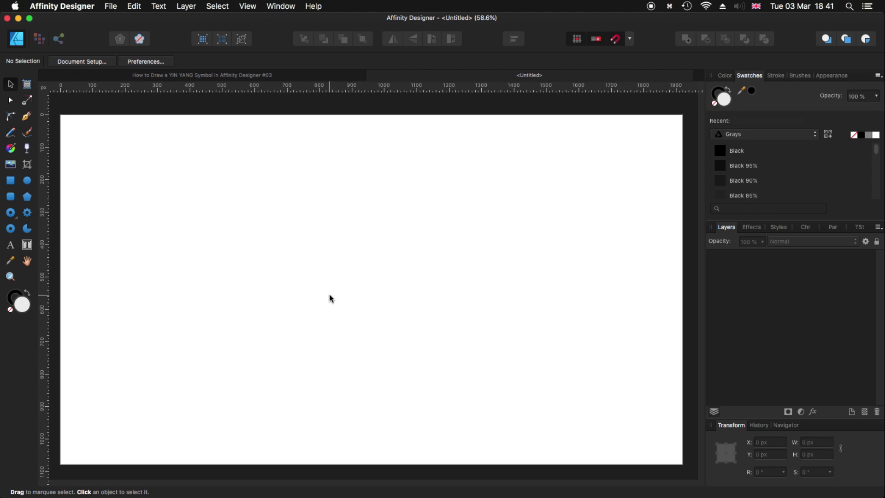
{"action": "left_click", "coordinate": [248, 7]}
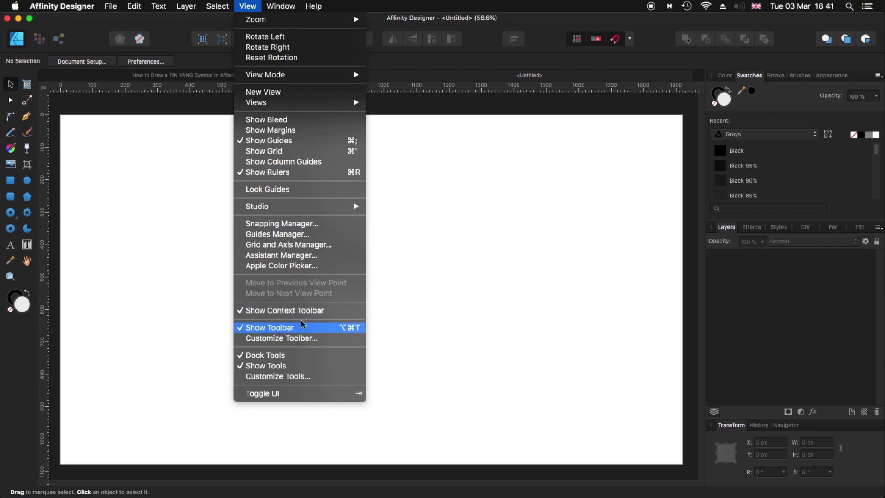
{"action": "left_click", "coordinate": [417, 282]}
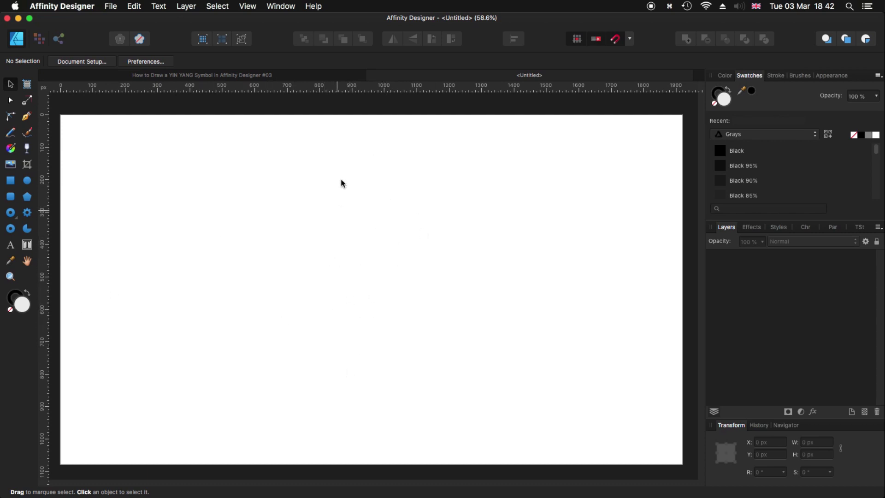
Place horizontal and vertical guides crossing at the page centre (960 × 540 px) and lock them
{"action": "left_click_drag", "start_coordinate": [358, 89], "coordinate": [361, 289]}
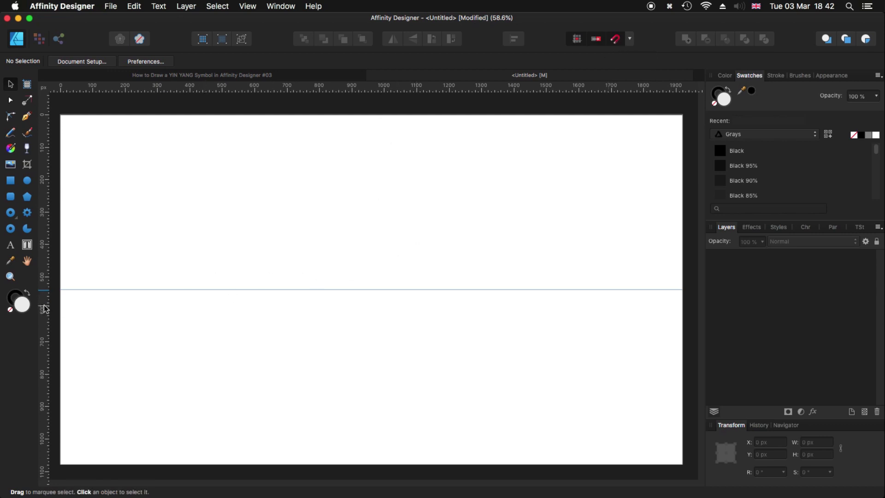
{"action": "left_click_drag", "start_coordinate": [45, 308], "coordinate": [371, 288]}
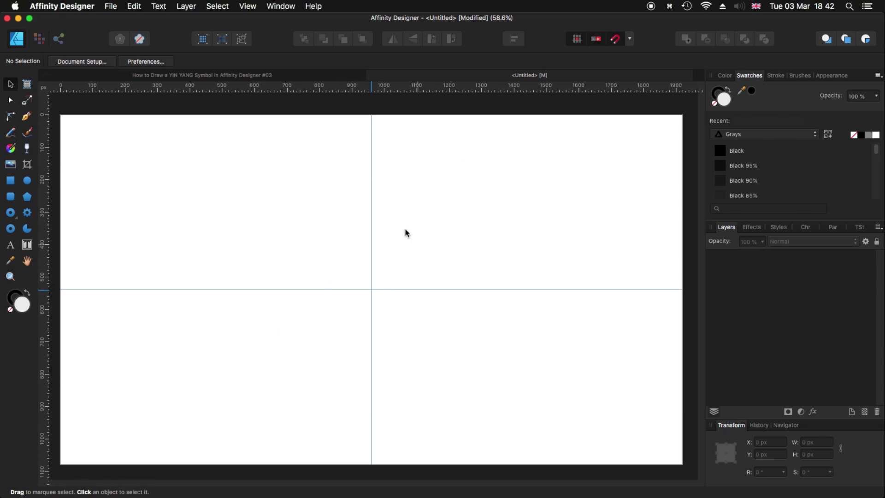
{"action": "left_click", "coordinate": [249, 7]}
Draw a circle at the guide crossing, set its width to 600 px, and re-centre it
{"action": "left_click", "coordinate": [28, 182]}
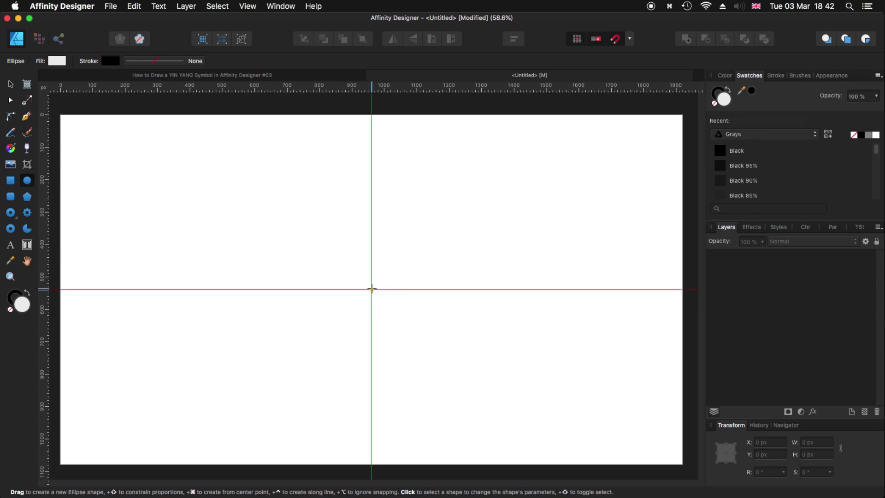
{"action": "left_click_drag", "start_coordinate": [374, 289], "coordinate": [459, 397]}
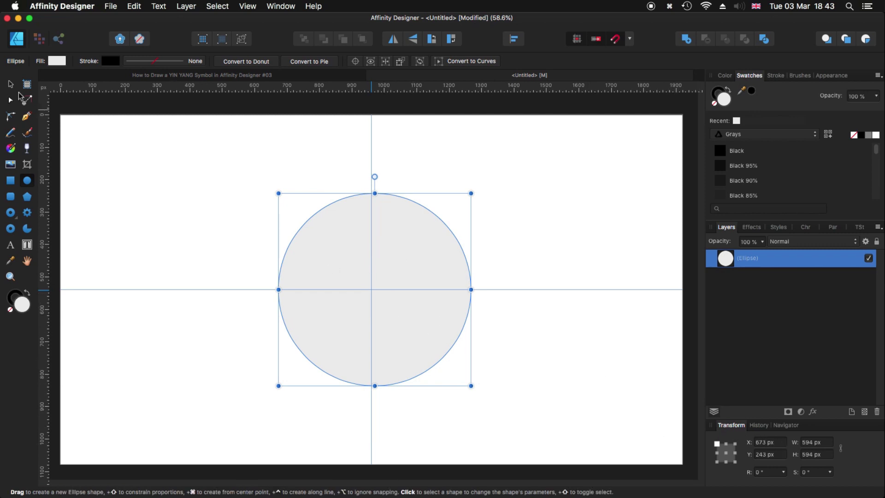
{"action": "left_click", "coordinate": [10, 83]}
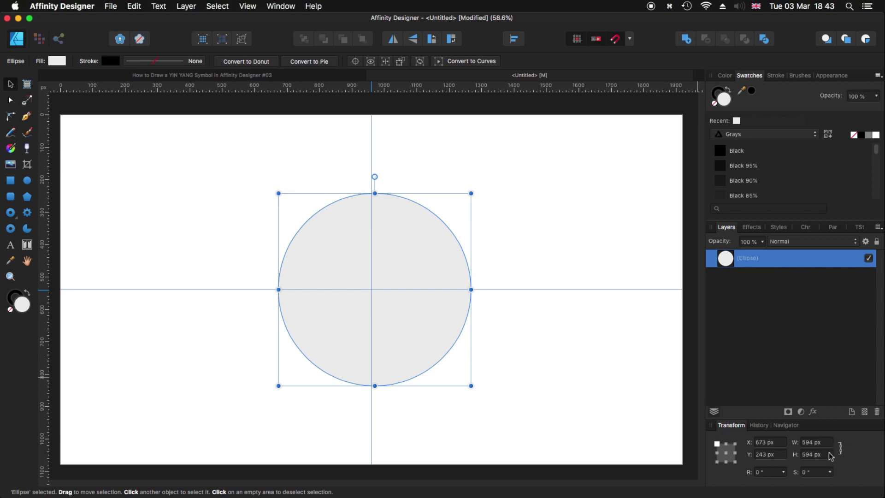
{"action": "left_click", "coordinate": [812, 443]}
{"action": "type", "text": "600"}
{"action": "key", "text": "Return"}
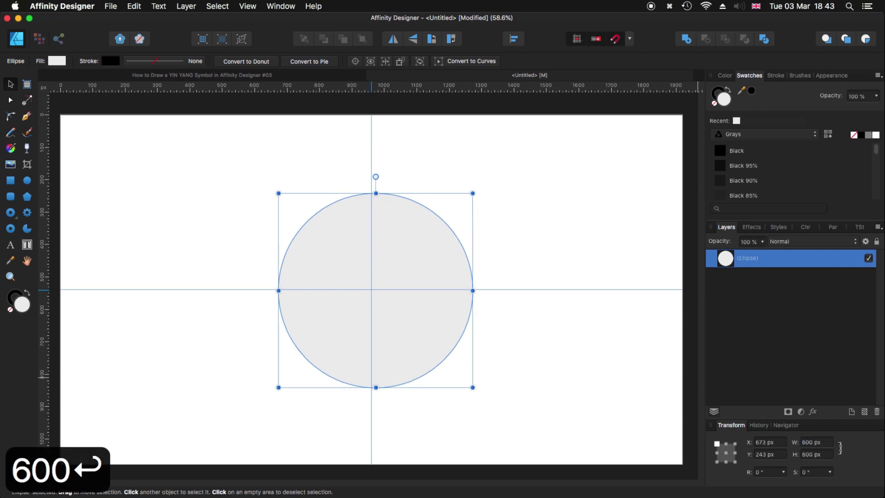
{"action": "left_click_drag", "start_coordinate": [404, 345], "coordinate": [412, 336]}
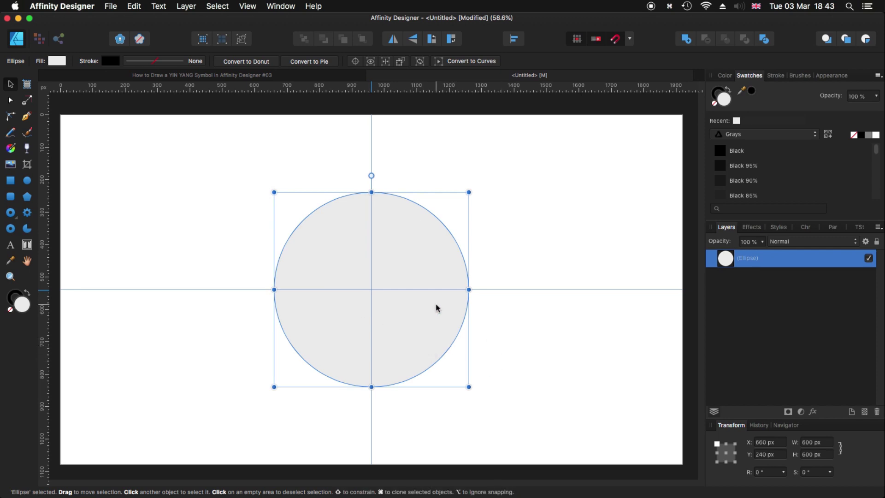
Duplicate the big circle and halve the copy's width to 300 px
{"action": "key", "text": "super+j"}
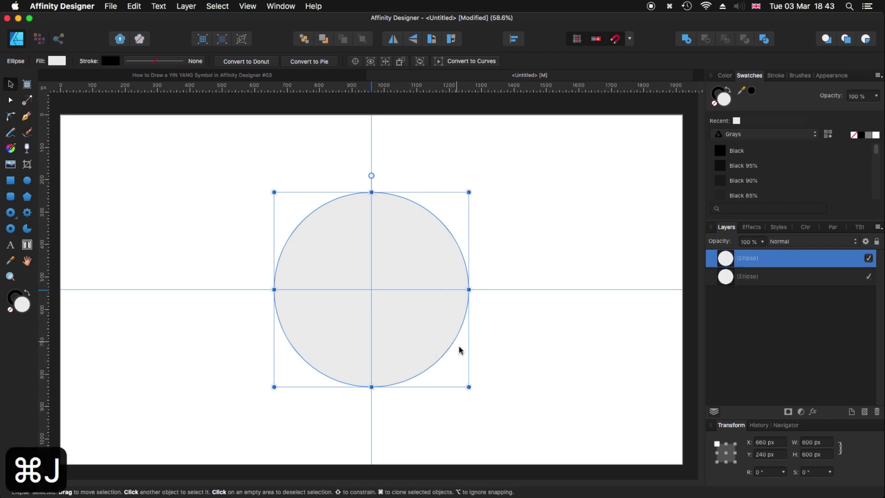
{"action": "left_click", "coordinate": [829, 444]}
{"action": "type", "text": "/2"}
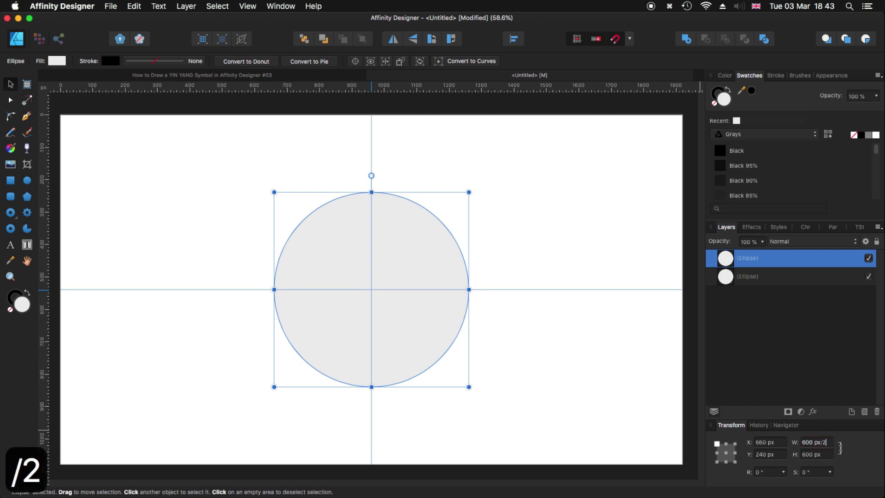
{"action": "key", "text": "Return"}
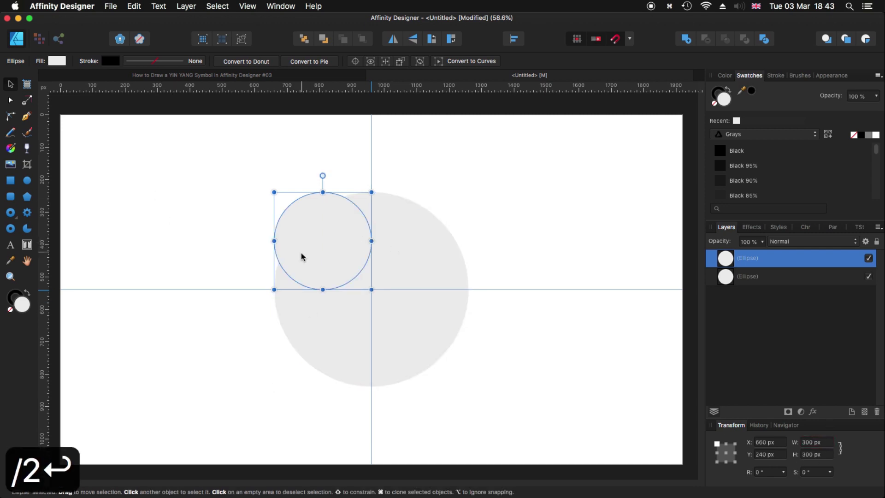
Fill the small circle dark red, centre it in the upper half, and copy it into the lower half
{"action": "left_click", "coordinate": [58, 61]}
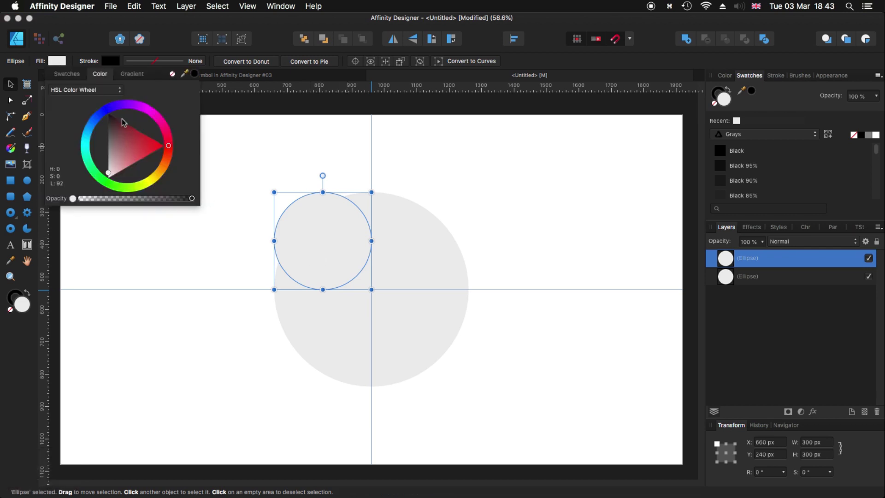
{"action": "left_click_drag", "start_coordinate": [137, 148], "coordinate": [143, 138]}
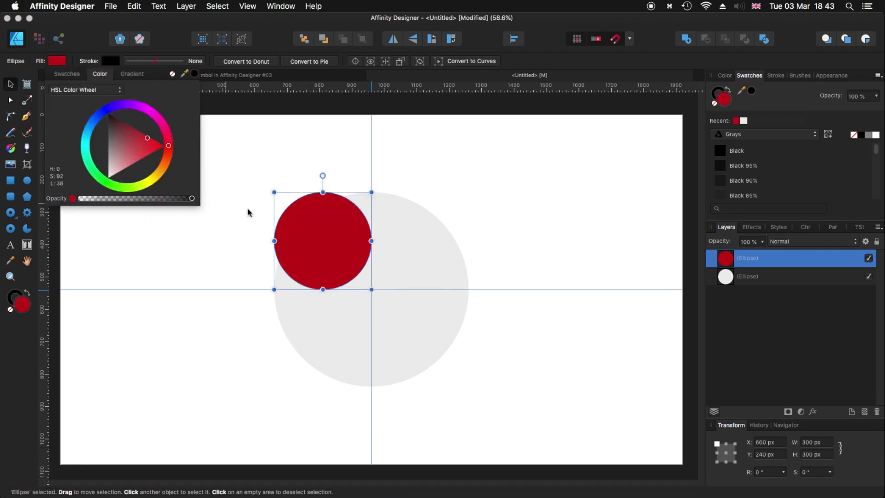
{"action": "left_click_drag", "start_coordinate": [321, 245], "coordinate": [386, 231]}
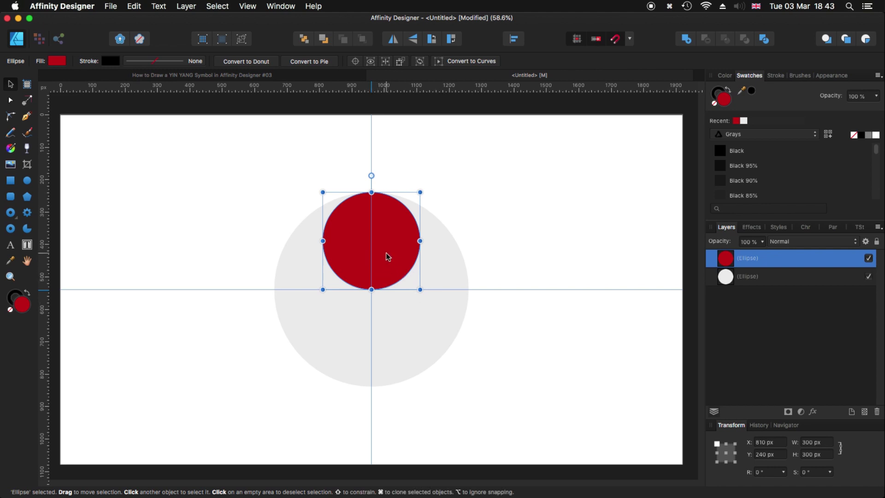
{"action": "left_click_drag", "start_coordinate": [388, 253], "coordinate": [397, 330]}
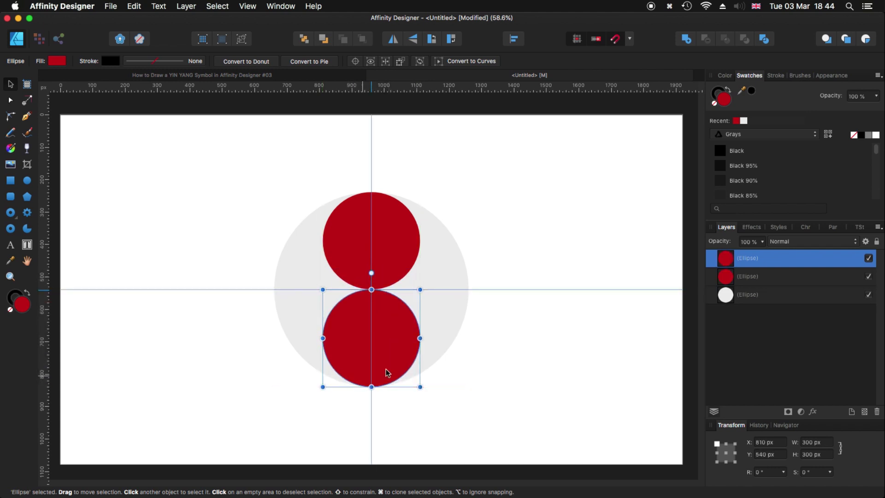
{"action": "left_click", "coordinate": [496, 365]}
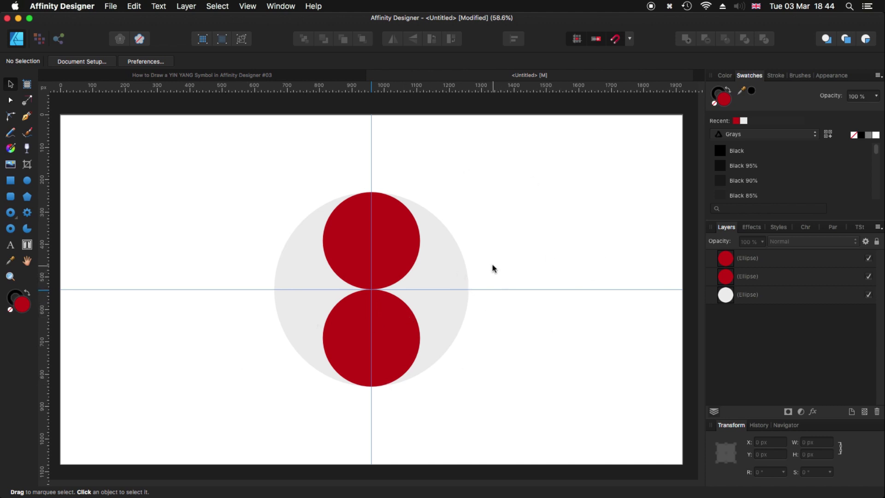
Subtract the upper red circle from the grey circle, then select the resulting holed curve
{"action": "left_click", "coordinate": [305, 276]}
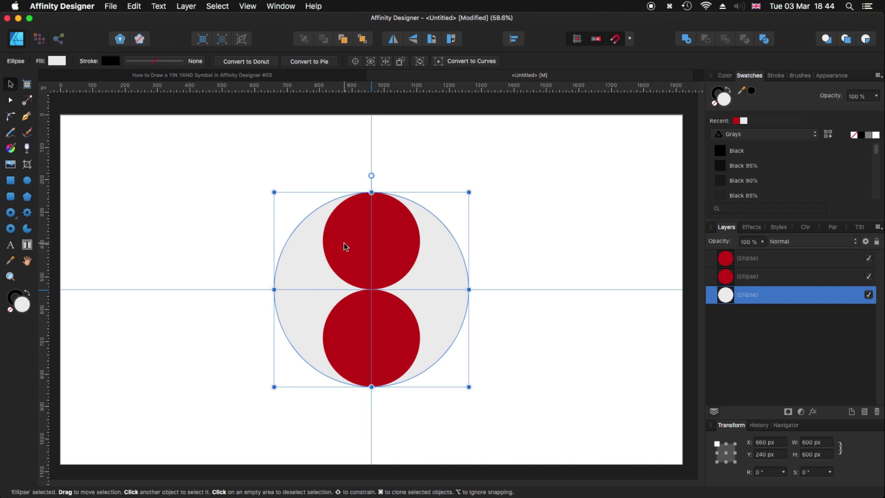
{"action": "left_click", "coordinate": [344, 257], "text": "shift"}
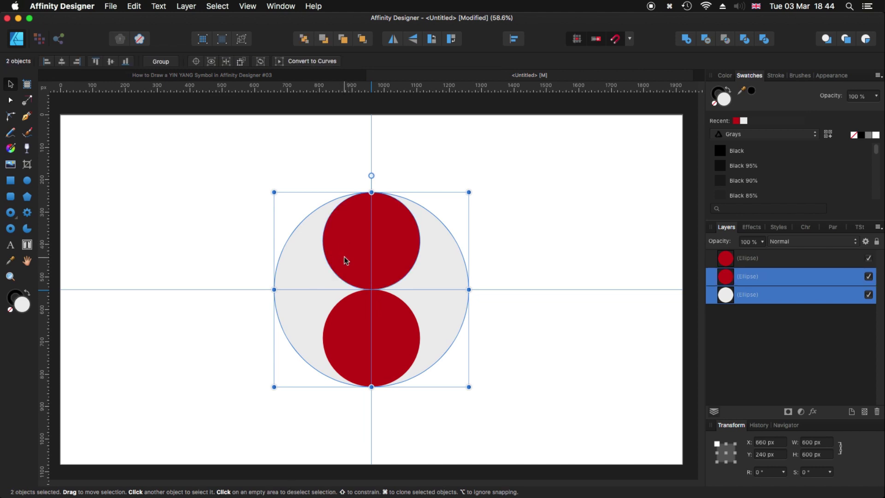
{"action": "left_click", "coordinate": [707, 40]}
{"action": "left_click", "coordinate": [496, 266]}
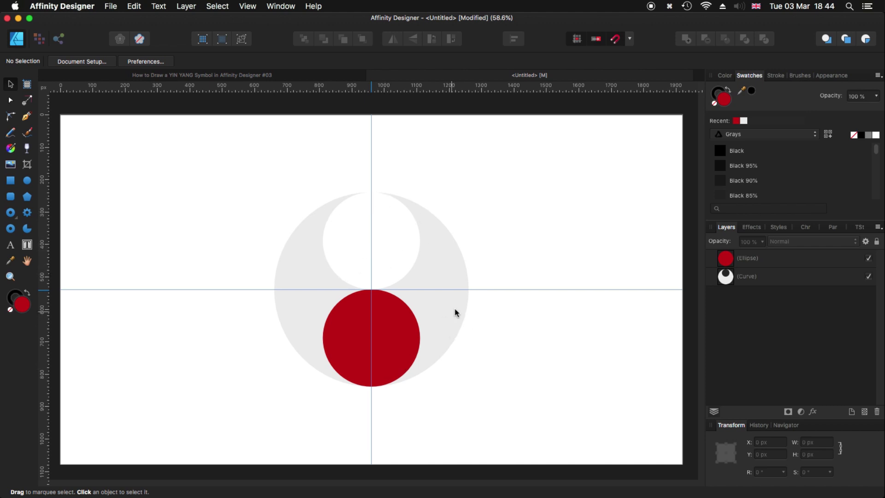
{"action": "left_click", "coordinate": [441, 267]}
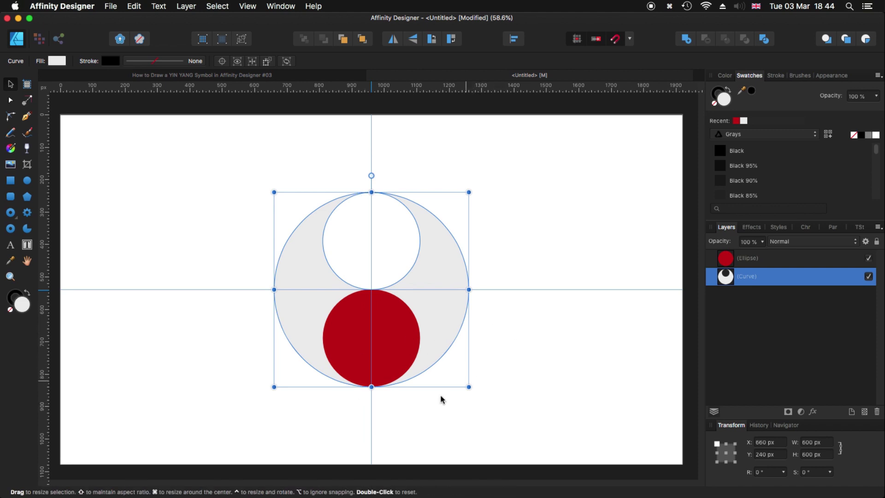
Draw a red rectangle over the circle's left half and Divide it with the holed grey shape
{"action": "left_click", "coordinate": [11, 181]}
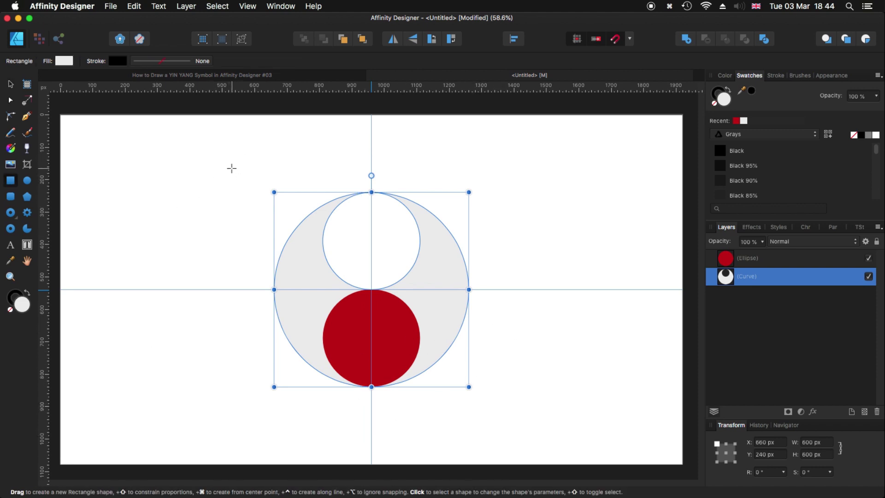
{"action": "left_click_drag", "start_coordinate": [238, 166], "coordinate": [372, 407]}
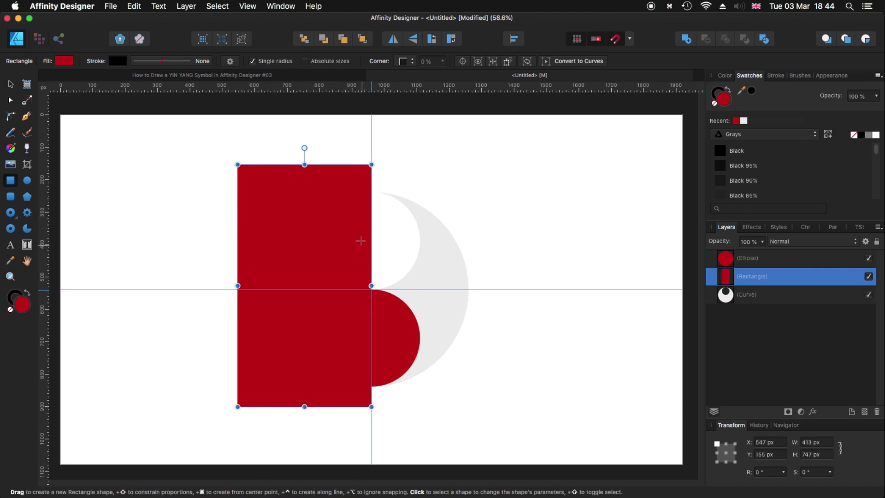
{"action": "key", "text": "v"}
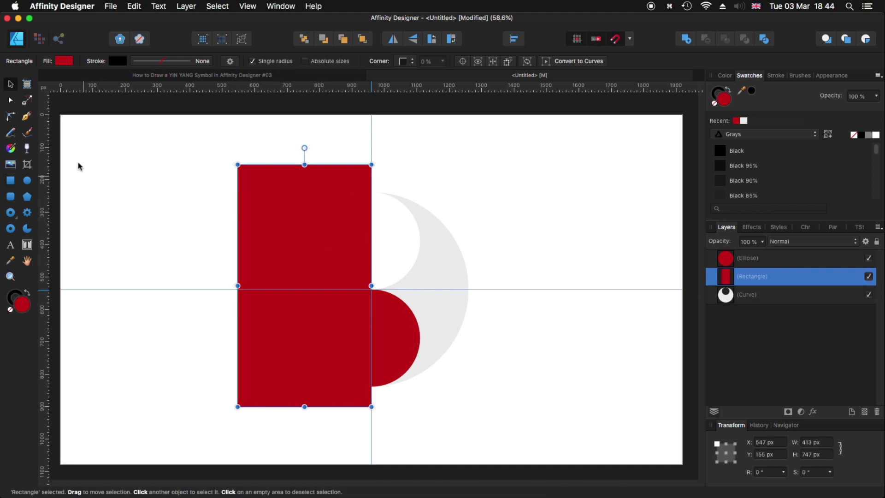
{"action": "left_click", "coordinate": [445, 261], "text": "shift"}
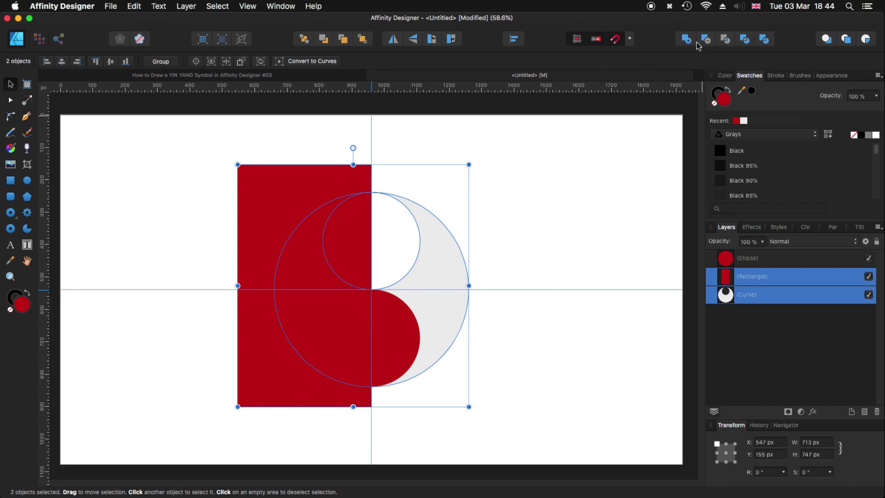
{"action": "left_click", "coordinate": [768, 42]}
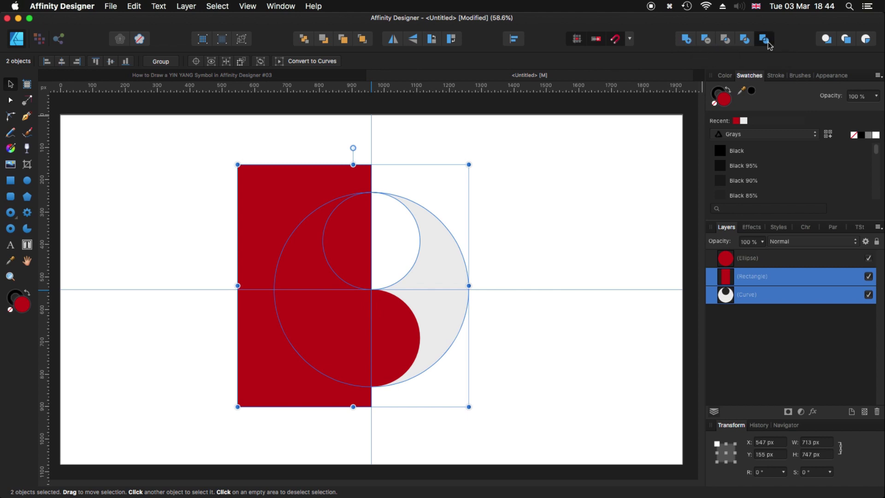
Delete the leftover rectangle piece and select the right grey half
{"action": "left_click", "coordinate": [161, 184]}
{"action": "left_click", "coordinate": [270, 203]}
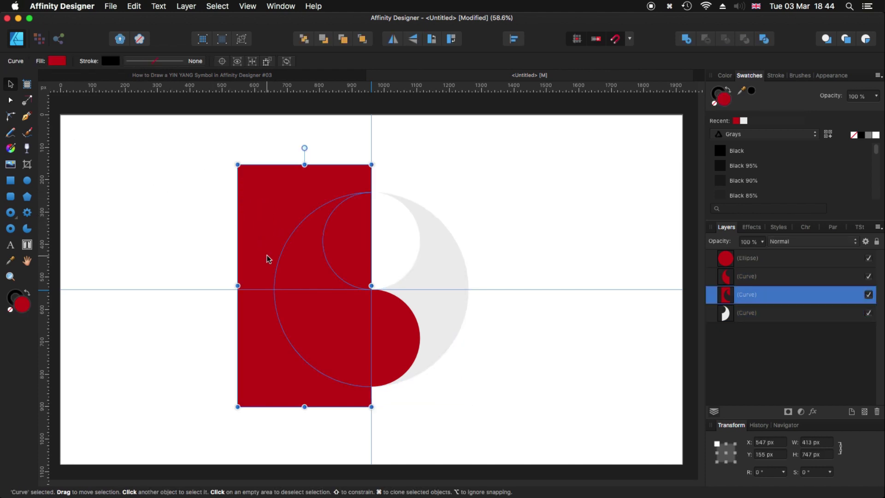
{"action": "key", "text": "BackSpace"}
{"action": "left_click", "coordinate": [452, 264]}
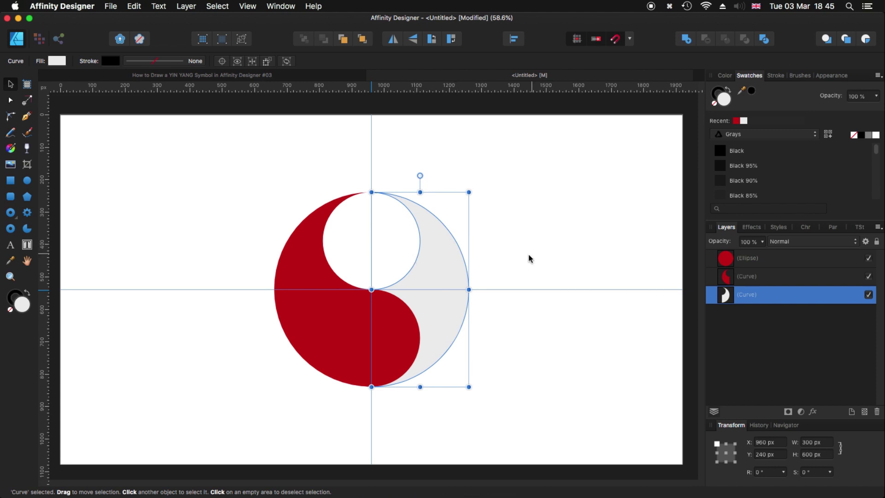
Delete the grey right half, then Add the lower red circle and red half into one compound
{"action": "key", "text": "BackSpace"}
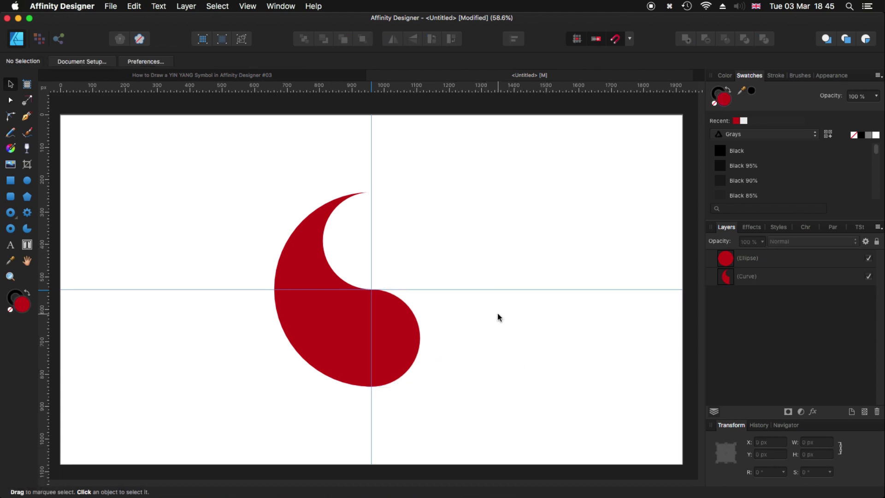
{"action": "left_click", "coordinate": [347, 352]}
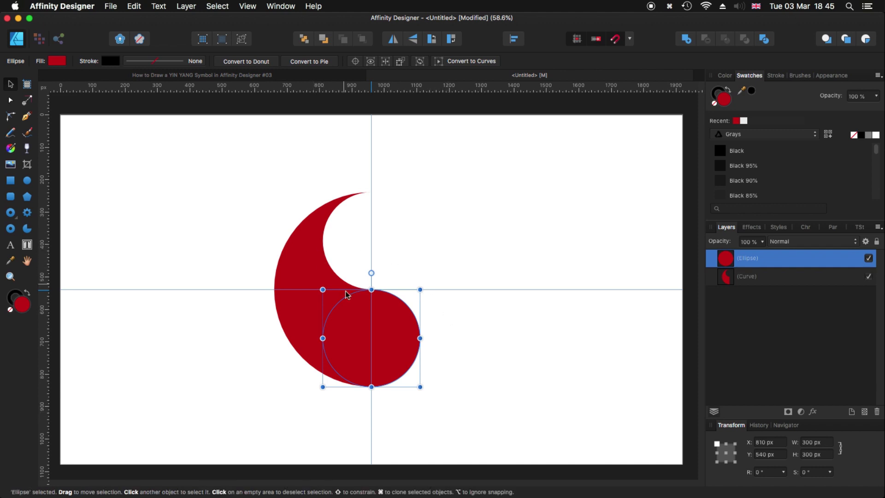
{"action": "left_click", "coordinate": [318, 261], "text": "shift"}
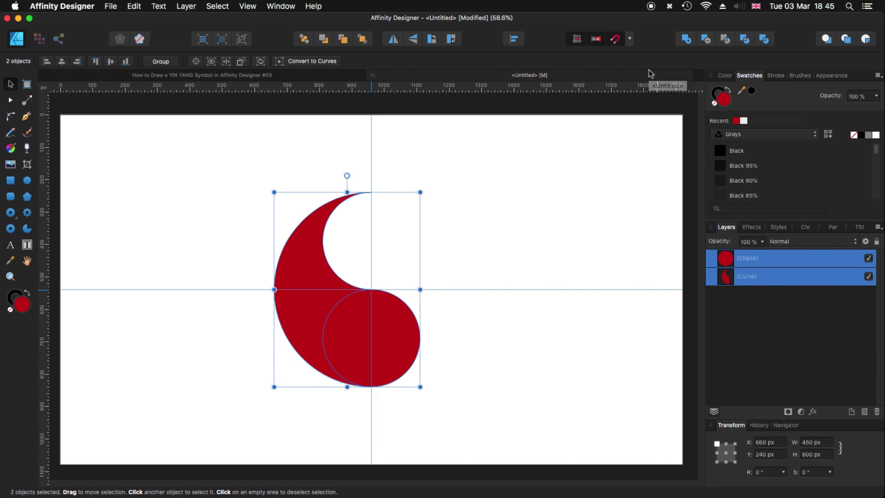
{"action": "left_click", "coordinate": [686, 41]}
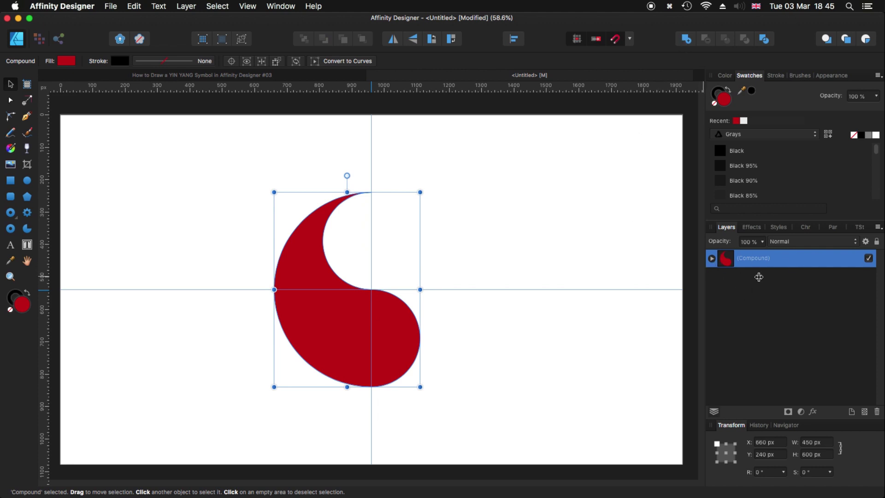
{"action": "left_click", "coordinate": [712, 259]}
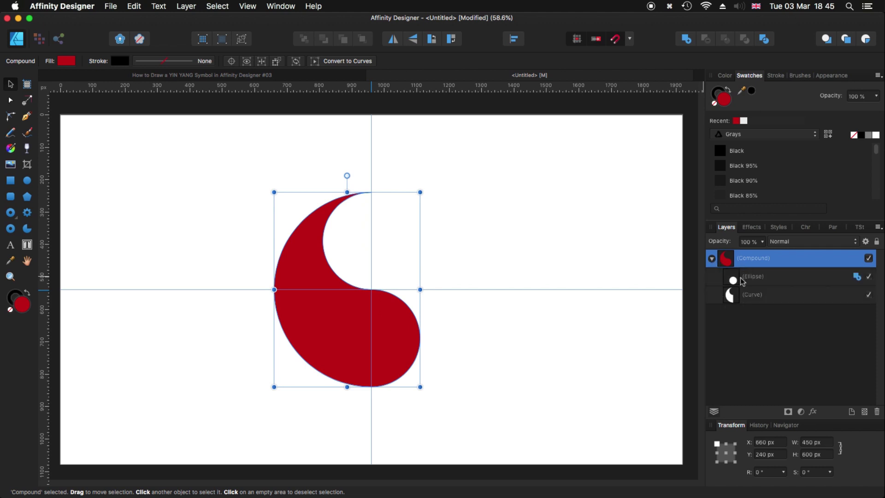
{"action": "left_click", "coordinate": [736, 278]}
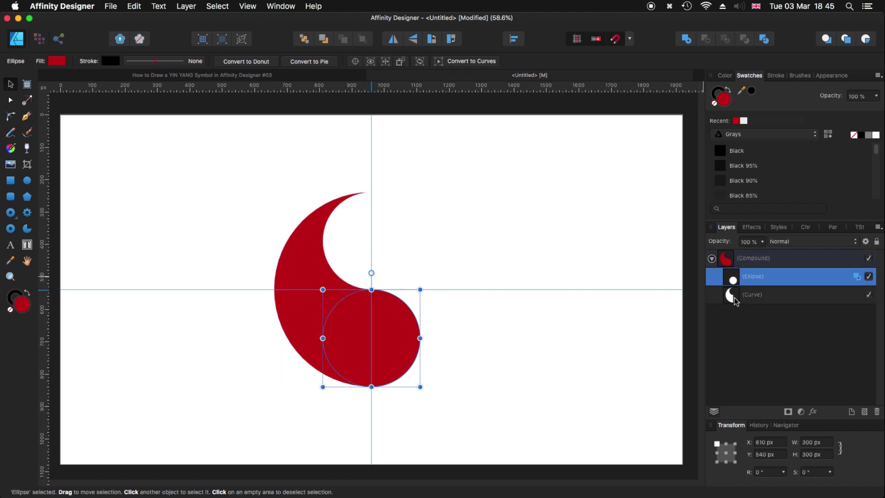
{"action": "left_click", "coordinate": [736, 297]}
{"action": "left_click", "coordinate": [734, 283]}
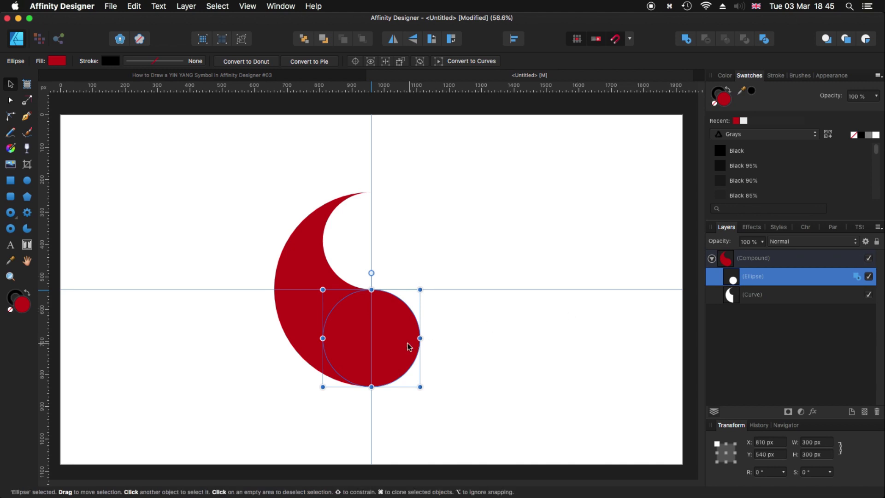
{"action": "mouse_move", "coordinate": [393, 348]}
{"action": "left_mouse_down"}
{"action": "mouse_move", "coordinate": [441, 295]}
{"action": "mouse_move", "coordinate": [379, 336]}
{"action": "mouse_move", "coordinate": [408, 319]}
{"action": "mouse_move", "coordinate": [405, 350]}
{"action": "left_mouse_up"}
{"action": "key", "text": "super+z"}
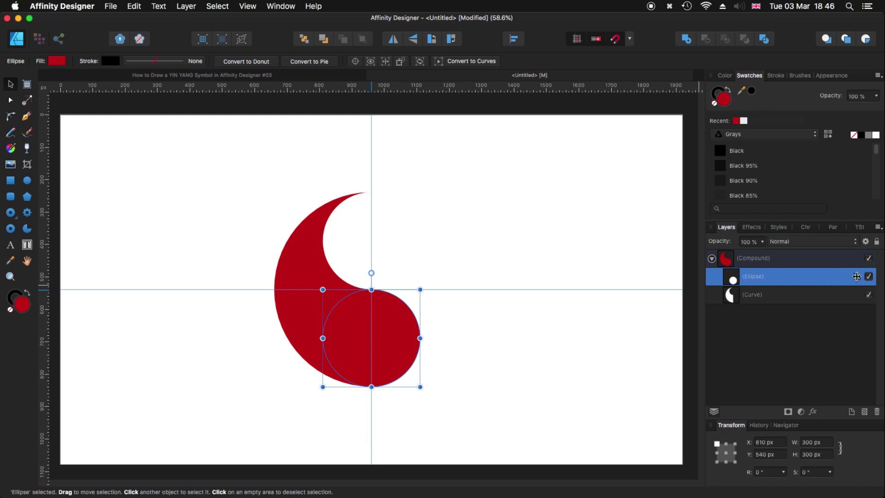
{"action": "left_click", "coordinate": [857, 277]}
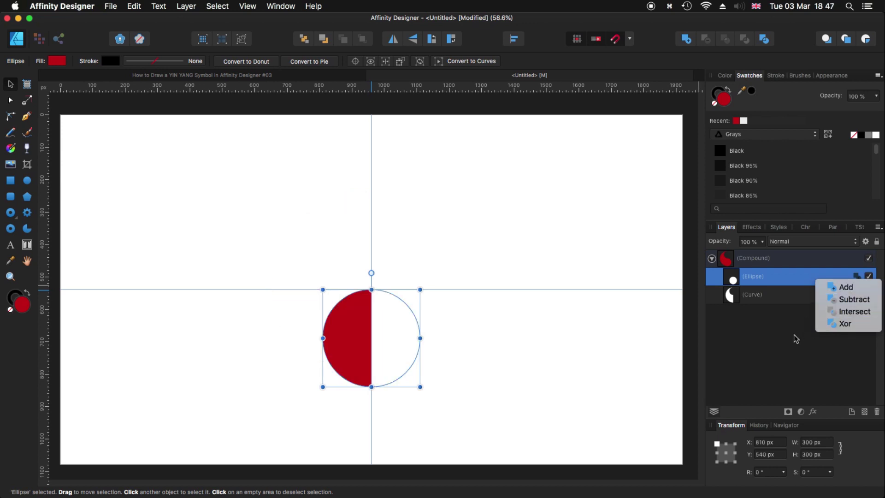
{"action": "key", "text": "Escape"}
{"action": "key", "text": "super+z"}
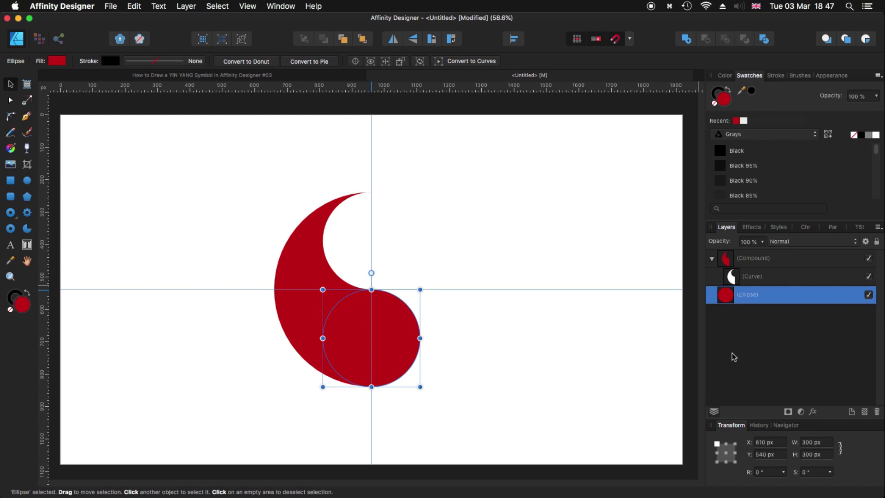
{"action": "key", "text": "super+z"}
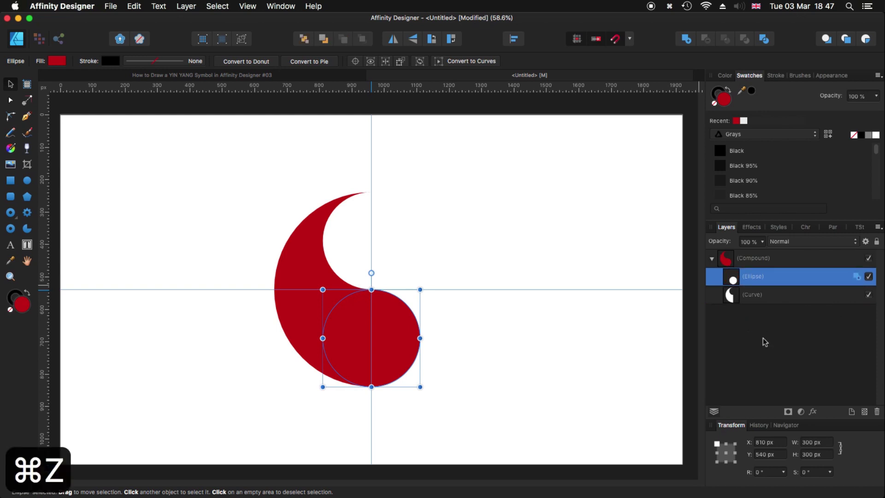
{"action": "left_click", "coordinate": [713, 260]}
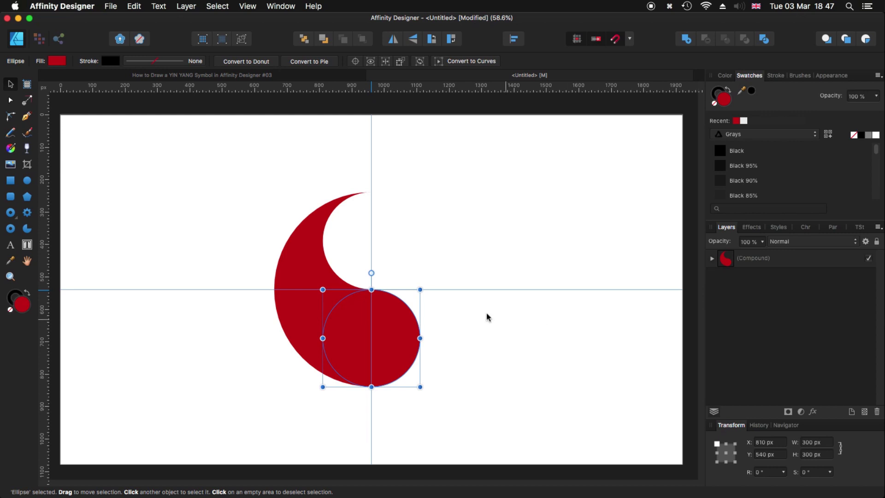
{"action": "left_click", "coordinate": [312, 257]}
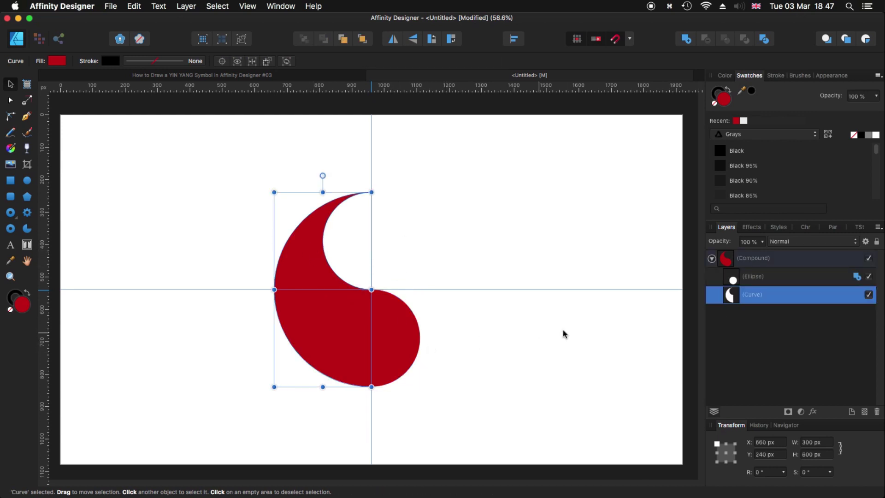
Give the compound teardrop a 2 px black outline
{"action": "left_click", "coordinate": [713, 260]}
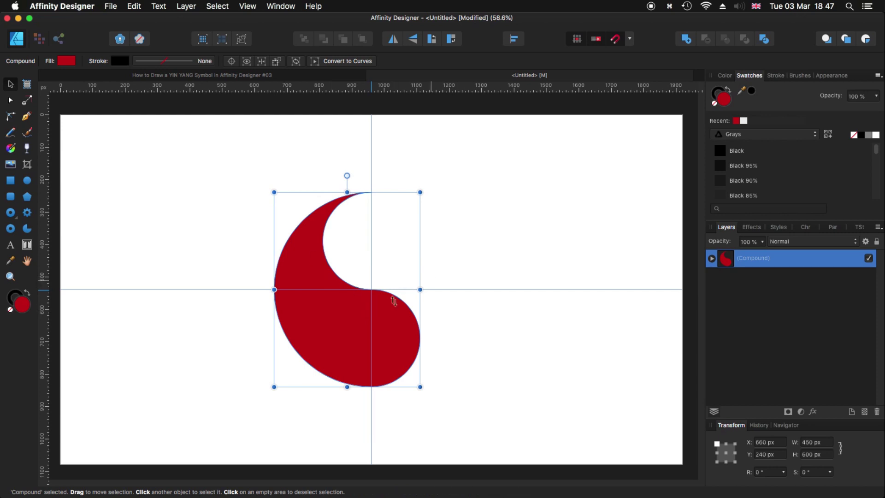
{"action": "left_click", "coordinate": [143, 63]}
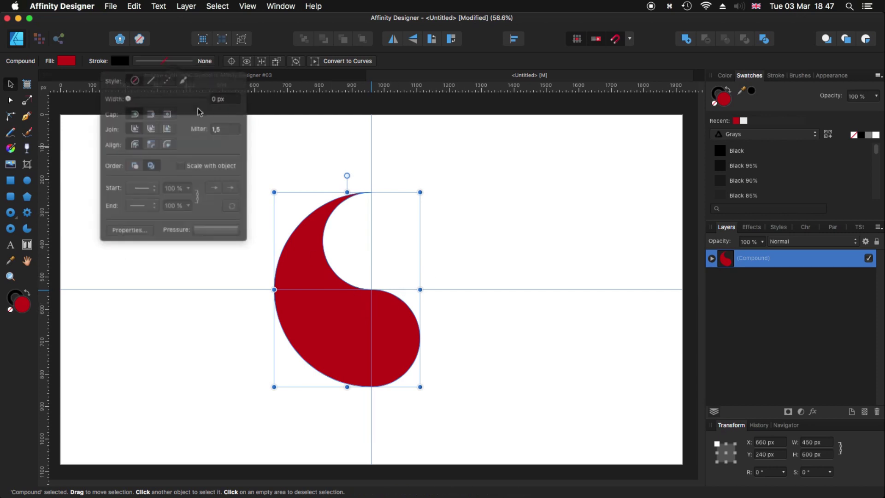
{"action": "key", "text": "Tab"}
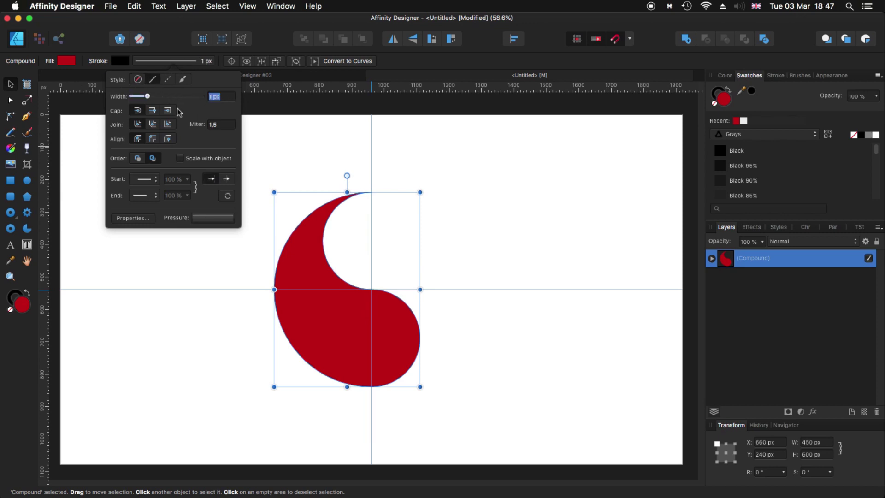
{"action": "type", "text": "2"}
{"action": "key", "text": "Return"}
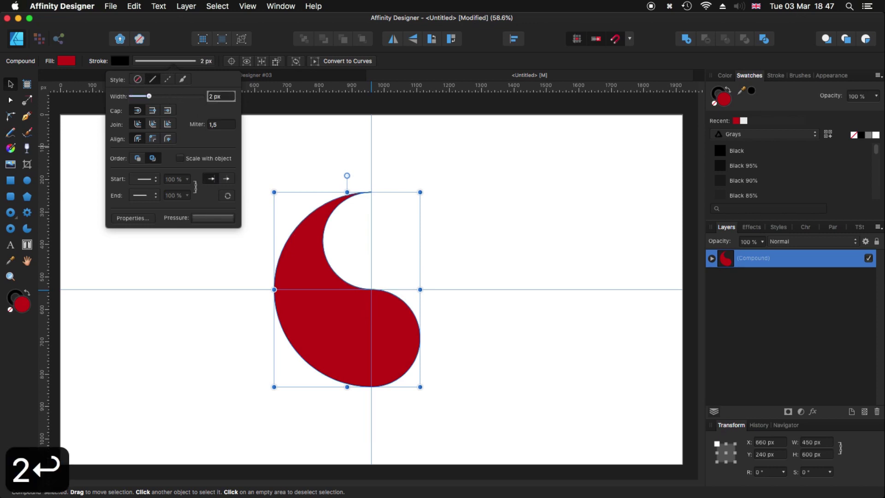
Change the teardrop's fill from red to white
{"action": "left_click", "coordinate": [67, 61]}
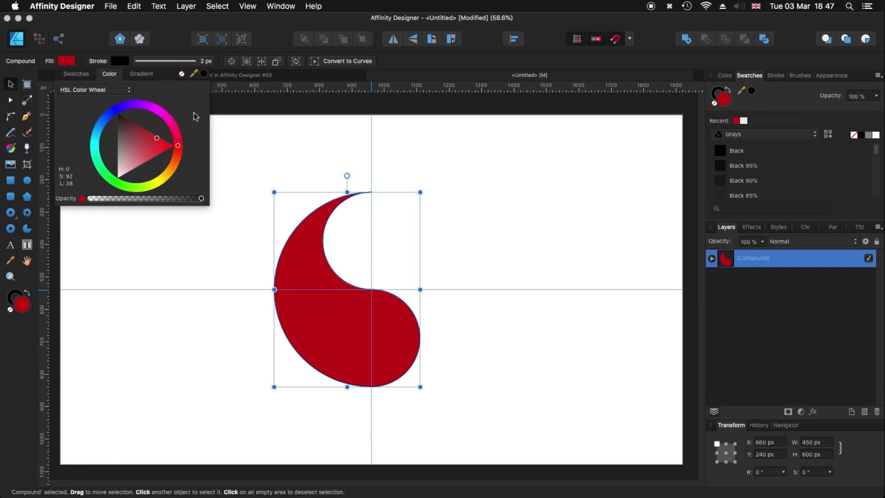
{"action": "left_click_drag", "start_coordinate": [160, 137], "coordinate": [114, 183]}
{"action": "left_click", "coordinate": [122, 249]}
{"action": "left_click", "coordinate": [311, 355]}
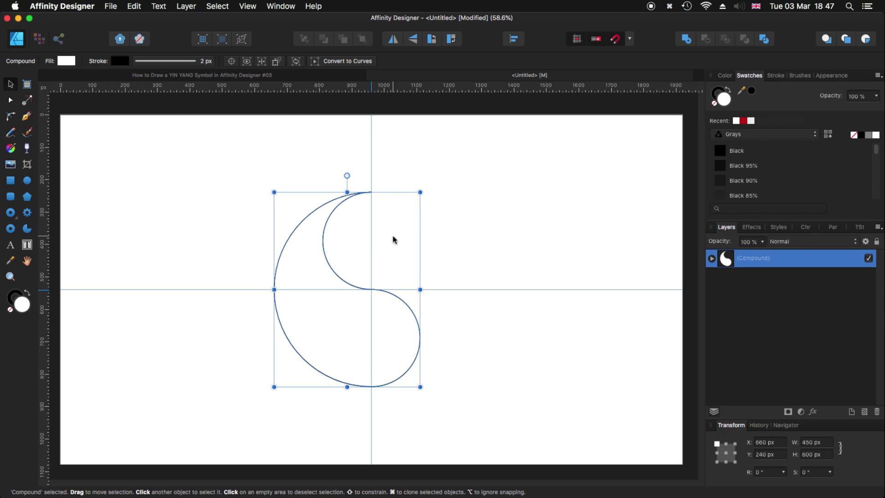
Duplicate the white teardrop, flip it horizontally and vertically, and slide it right to complete the circle
{"action": "key", "text": "super+j"}
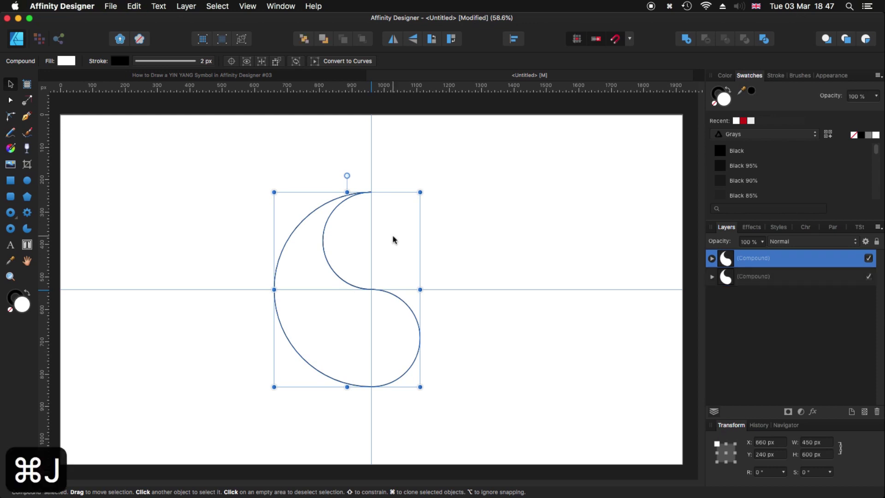
{"action": "left_click", "coordinate": [394, 40]}
{"action": "left_click", "coordinate": [413, 38]}
{"action": "left_click_drag", "start_coordinate": [341, 271], "coordinate": [383, 270]}
Fill the upper teardrop half with solid black
{"action": "left_click", "coordinate": [392, 273]}
{"action": "left_click", "coordinate": [496, 250]}
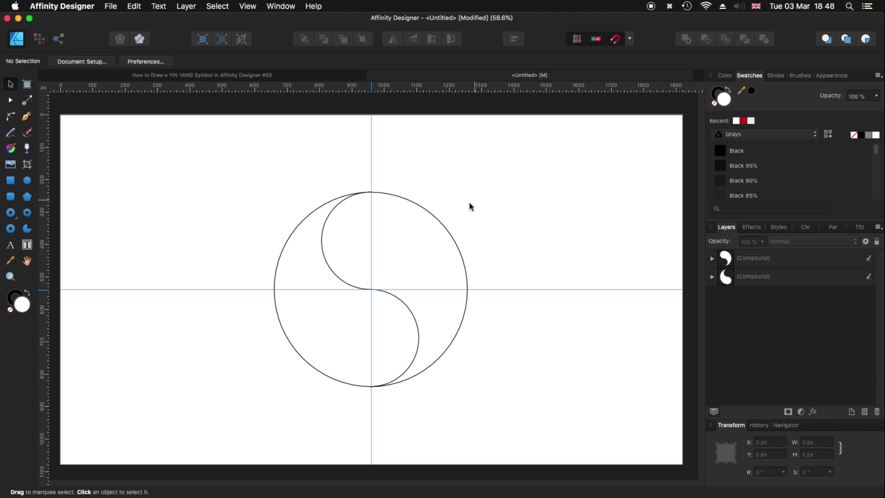
{"action": "left_click", "coordinate": [438, 231]}
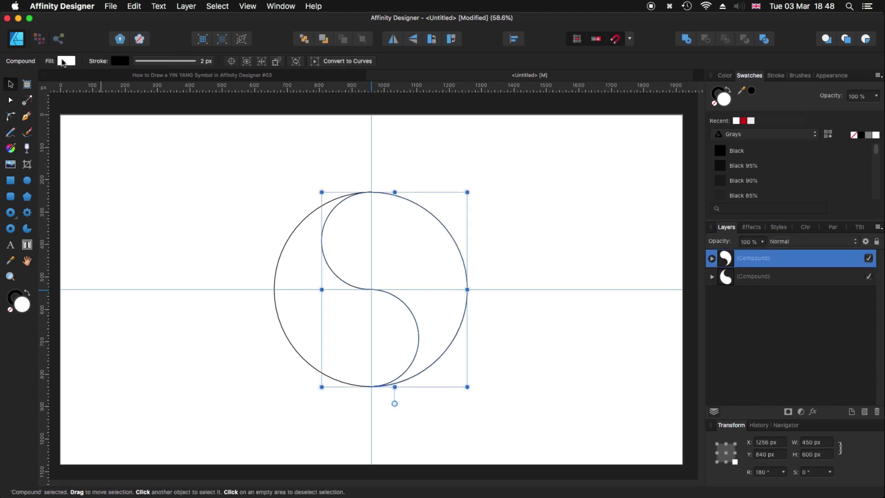
{"action": "left_click", "coordinate": [66, 61]}
{"action": "left_click", "coordinate": [206, 72]}
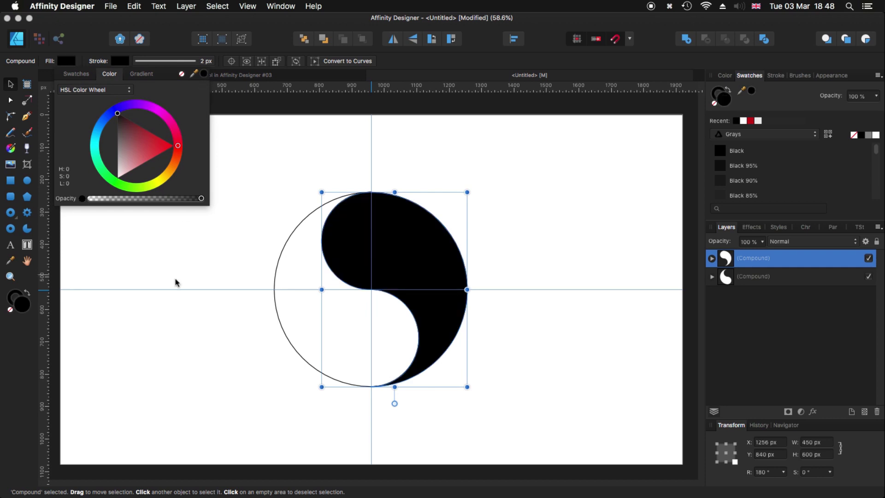
{"action": "left_click", "coordinate": [174, 280]}
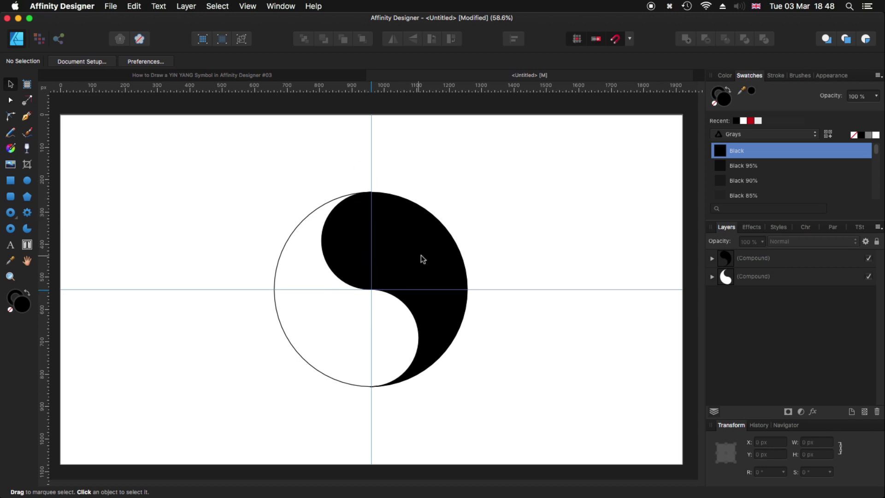
Unlock guides, place guides on the circle's top, bottom, left and right edges, then relock
{"action": "left_click", "coordinate": [247, 6]}
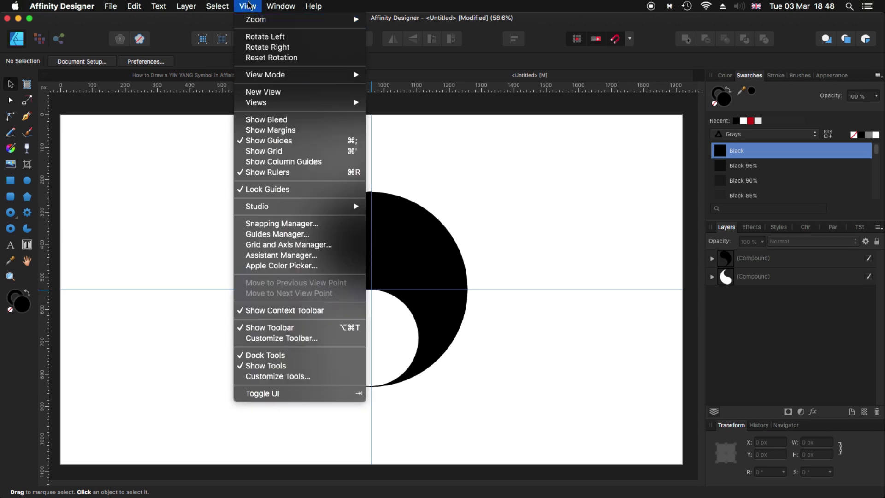
{"action": "left_click", "coordinate": [261, 190]}
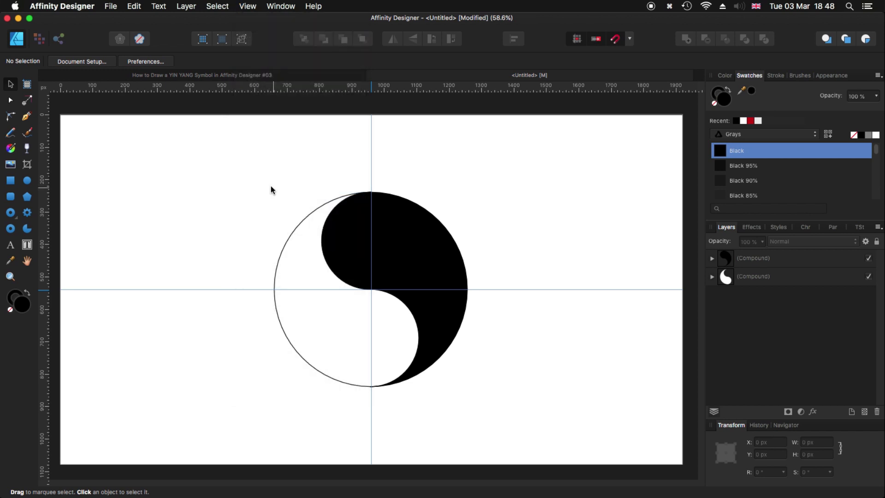
{"action": "left_click_drag", "start_coordinate": [317, 87], "coordinate": [301, 189]}
{"action": "left_click_drag", "start_coordinate": [300, 89], "coordinate": [307, 387]}
{"action": "left_click_drag", "start_coordinate": [55, 264], "coordinate": [274, 276]}
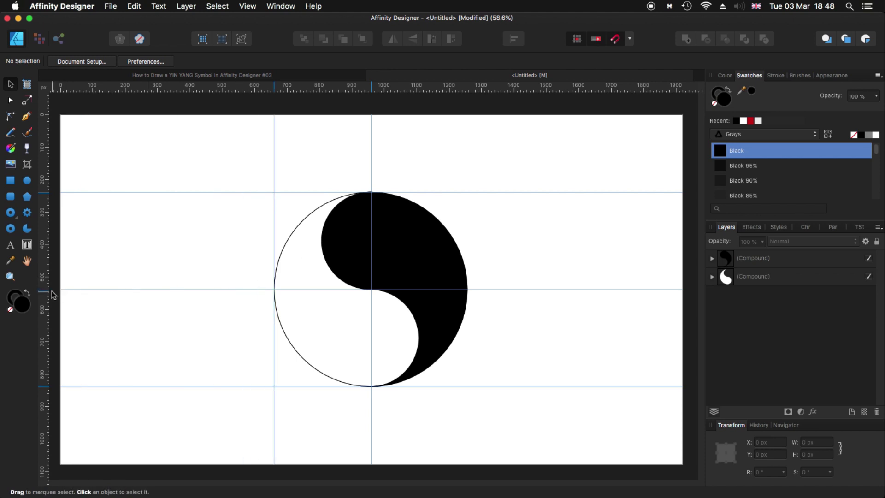
{"action": "left_click_drag", "start_coordinate": [45, 294], "coordinate": [468, 296]}
{"action": "left_click", "coordinate": [248, 6]}
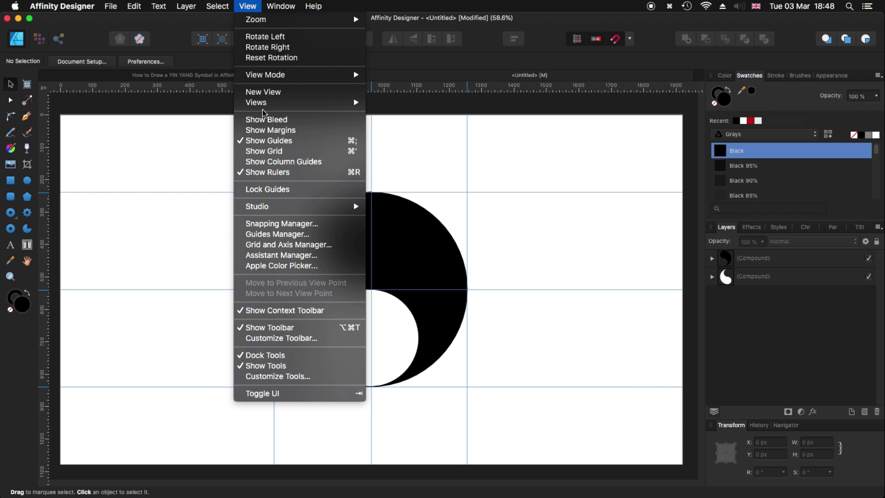
{"action": "left_click", "coordinate": [268, 189]}
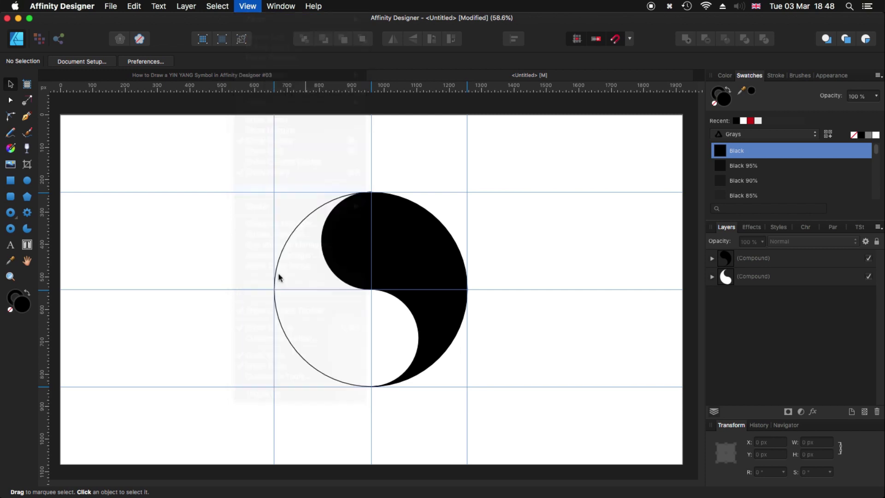
Draw two parallel diagonal lines with the Pen Tool between the guide points across the circle
{"action": "left_click", "coordinate": [26, 118]}
{"action": "left_click", "coordinate": [274, 192]}
{"action": "left_click", "coordinate": [467, 290]}
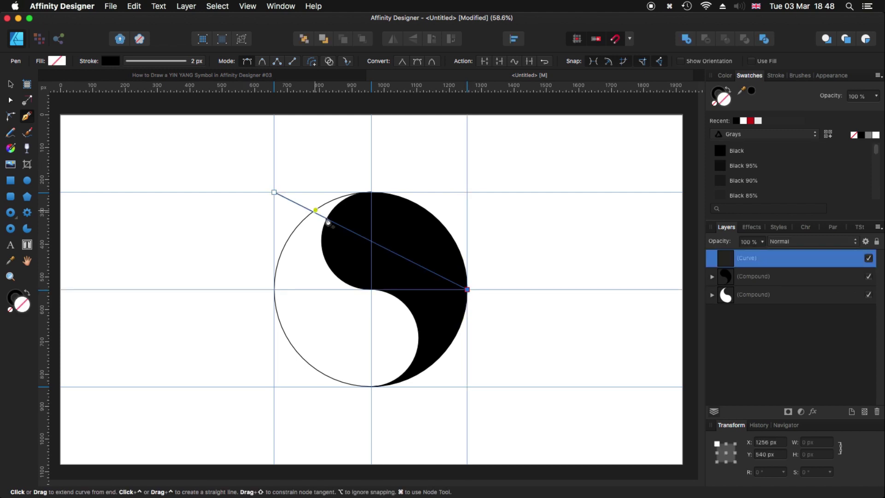
{"action": "key", "text": "Escape"}
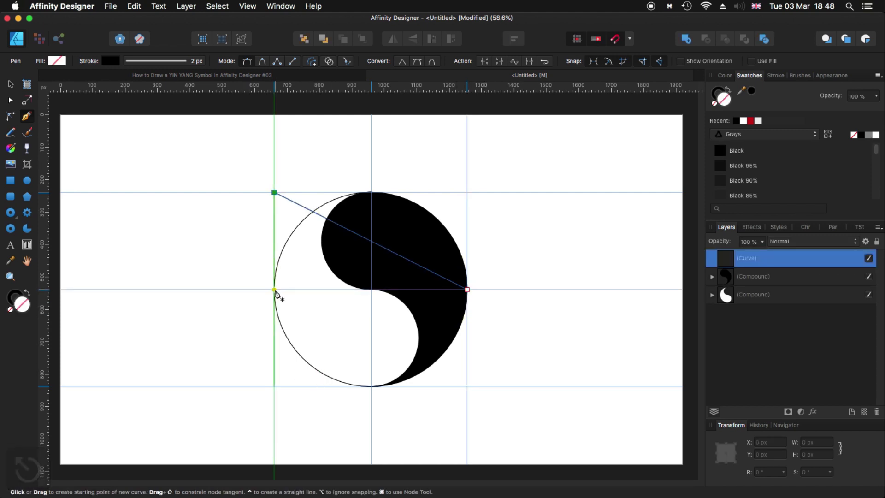
{"action": "left_click", "coordinate": [274, 290]}
{"action": "left_click", "coordinate": [467, 387]}
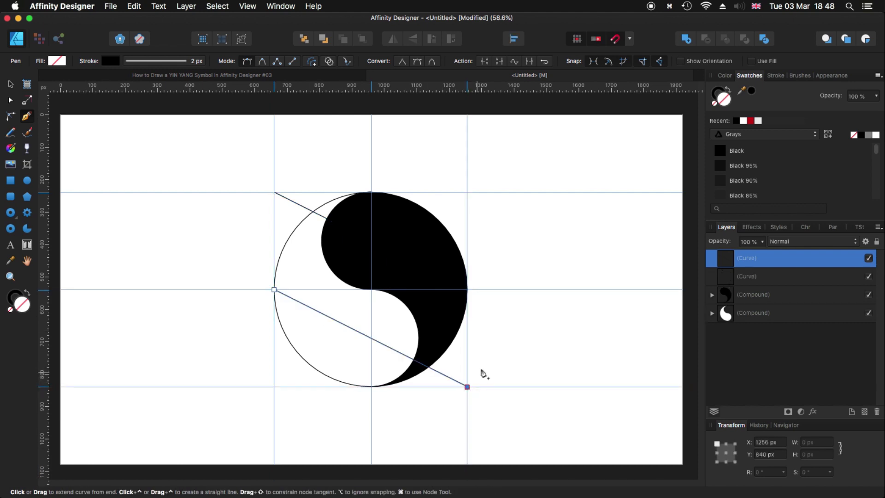
{"action": "key", "text": "Escape"}
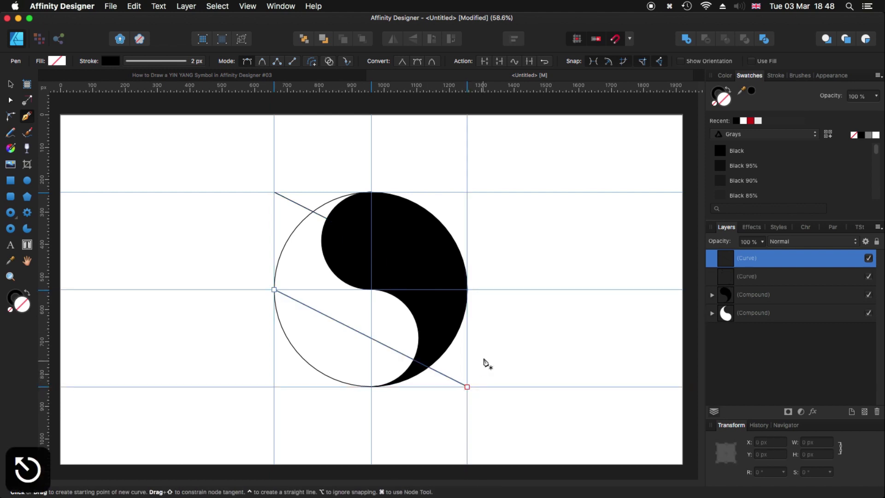
Draw a small black circle, size it to 75 px and move it into the white half's centre
{"action": "left_click", "coordinate": [27, 180]}
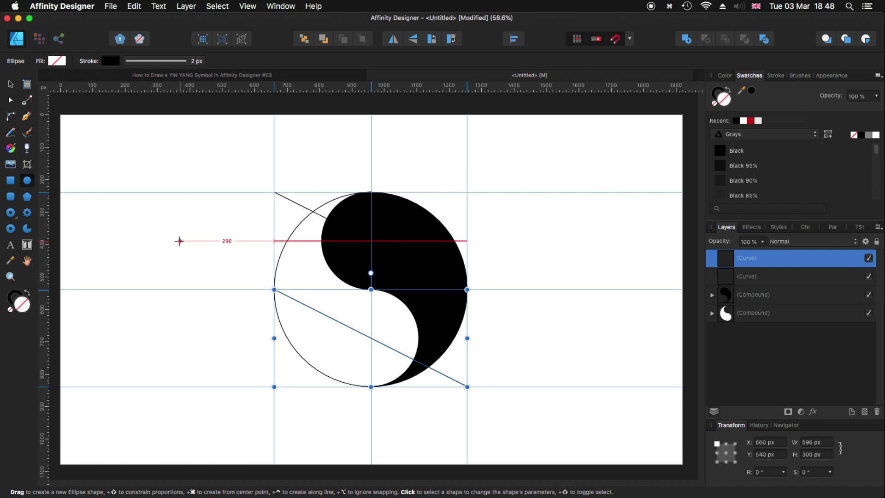
{"action": "left_click_drag", "start_coordinate": [179, 240], "coordinate": [192, 252]}
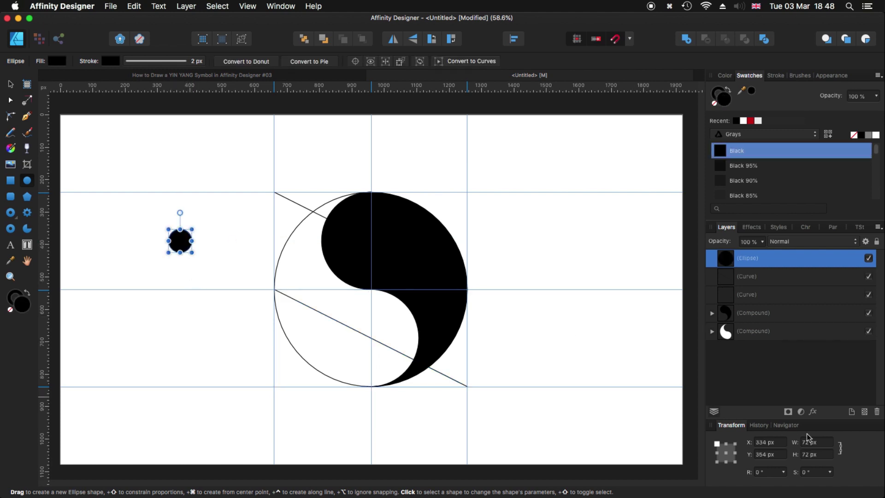
{"action": "left_click", "coordinate": [821, 443]}
{"action": "type", "text": "75"}
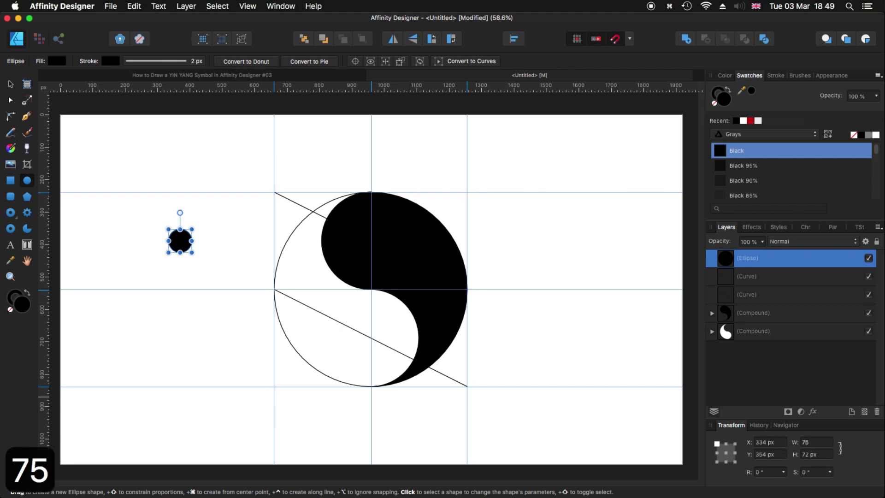
{"action": "key", "text": "Return"}
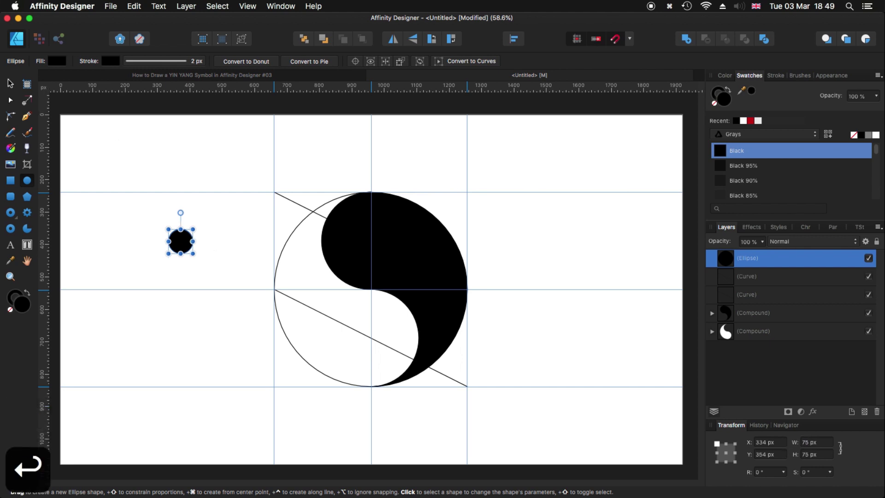
{"action": "left_click", "coordinate": [10, 84]}
{"action": "left_click_drag", "start_coordinate": [178, 251], "coordinate": [363, 346]}
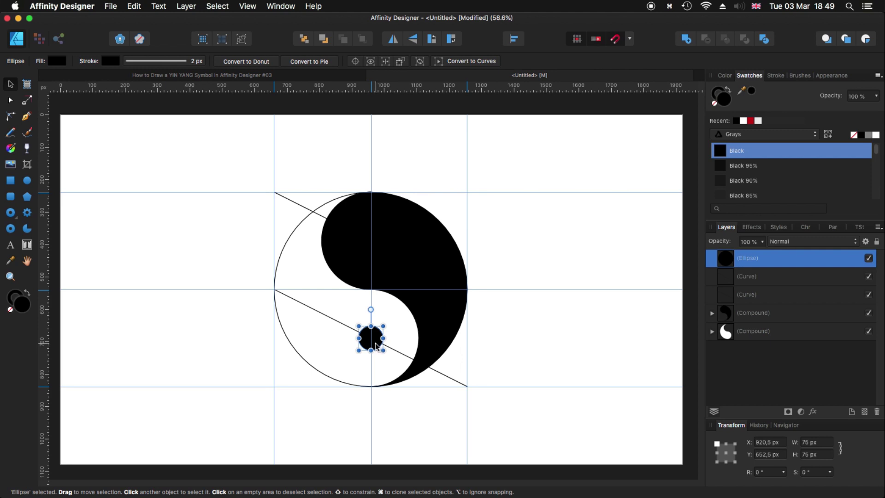
Duplicate the dot into the upper black half and make its fill and stroke white
{"action": "left_click_drag", "start_coordinate": [375, 343], "coordinate": [377, 252]}
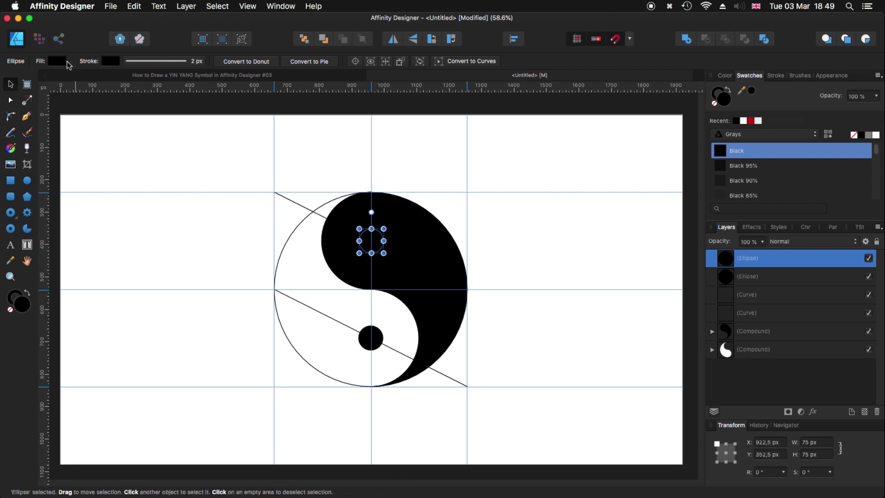
{"action": "left_click", "coordinate": [57, 61]}
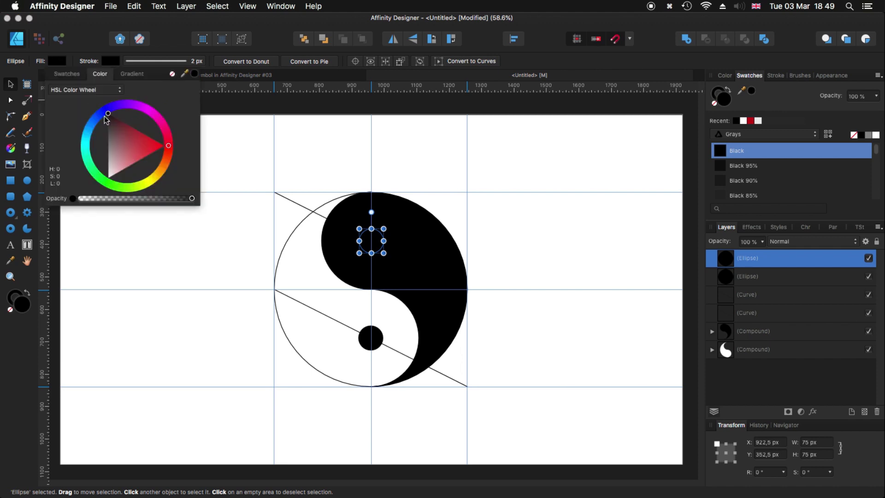
{"action": "left_click_drag", "start_coordinate": [106, 118], "coordinate": [91, 189]}
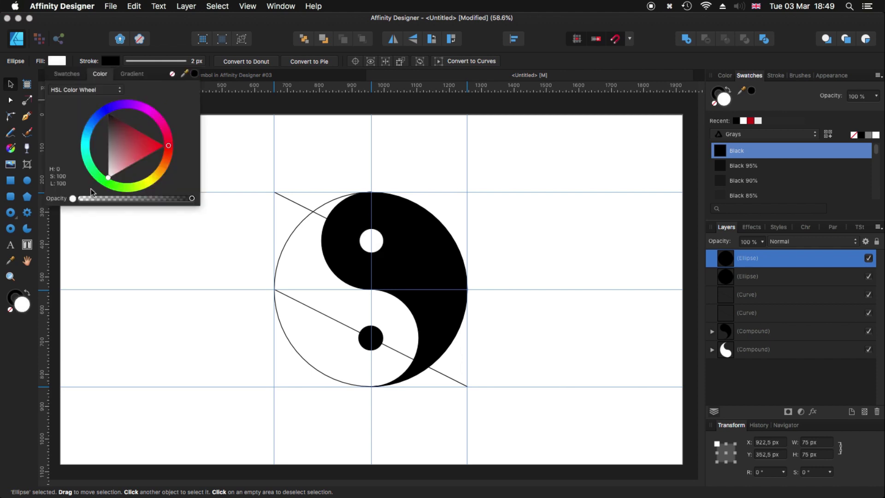
{"action": "left_click", "coordinate": [111, 62]}
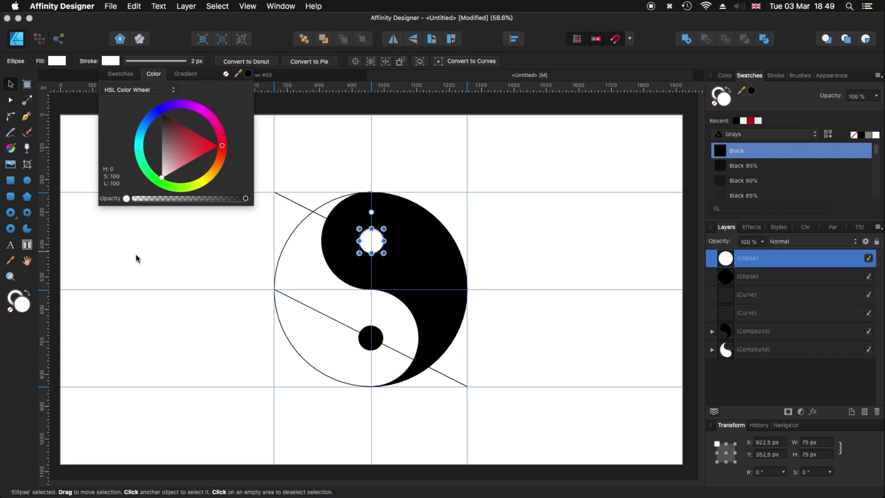
{"action": "left_click", "coordinate": [189, 352]}
Delete the upper and lower diagonal construction lines
{"action": "left_click", "coordinate": [289, 199]}
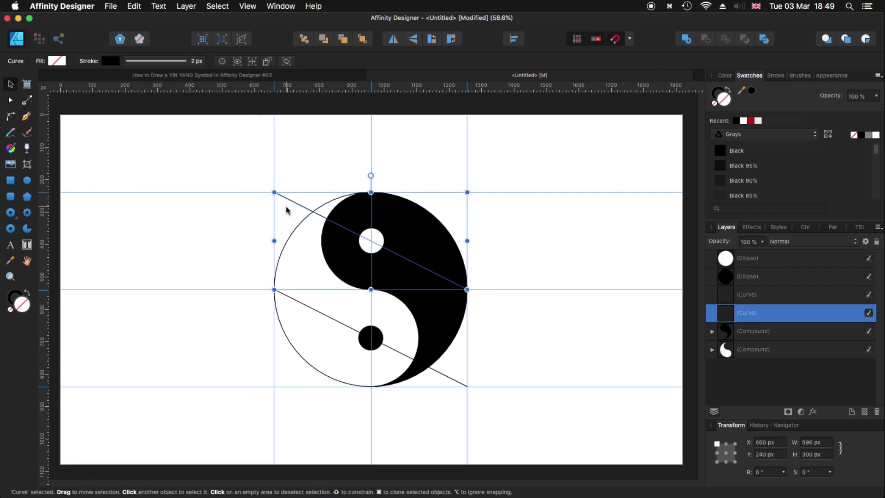
{"action": "key", "text": "Delete"}
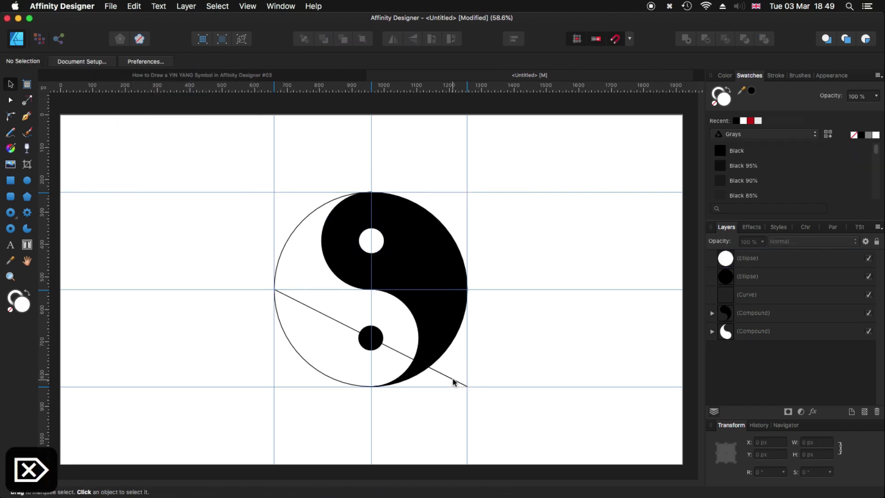
{"action": "left_click", "coordinate": [453, 381]}
{"action": "key", "text": "Delete"}
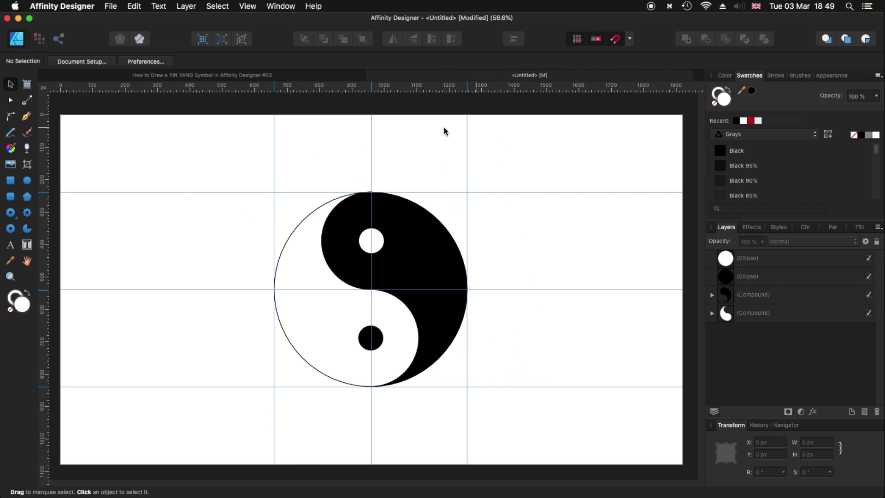
Unlock the guides and drag all three vertical and three horizontal guides off the canvas
{"action": "left_click", "coordinate": [249, 6]}
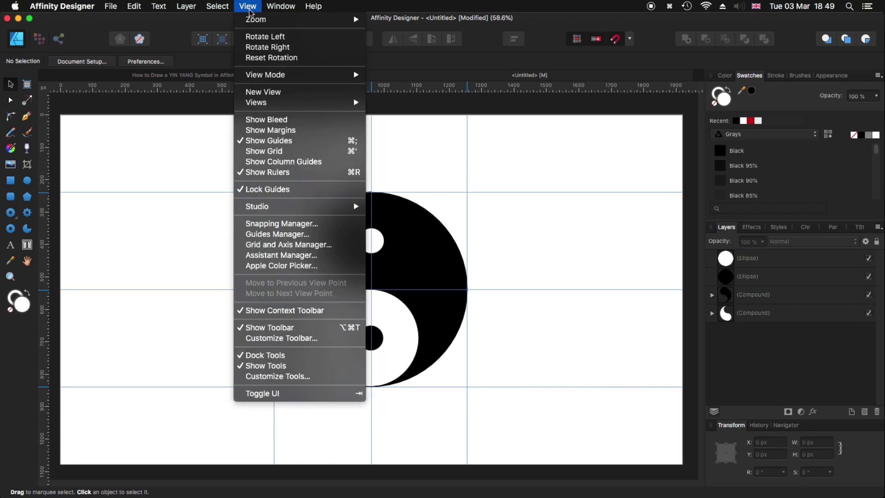
{"action": "left_click", "coordinate": [254, 194]}
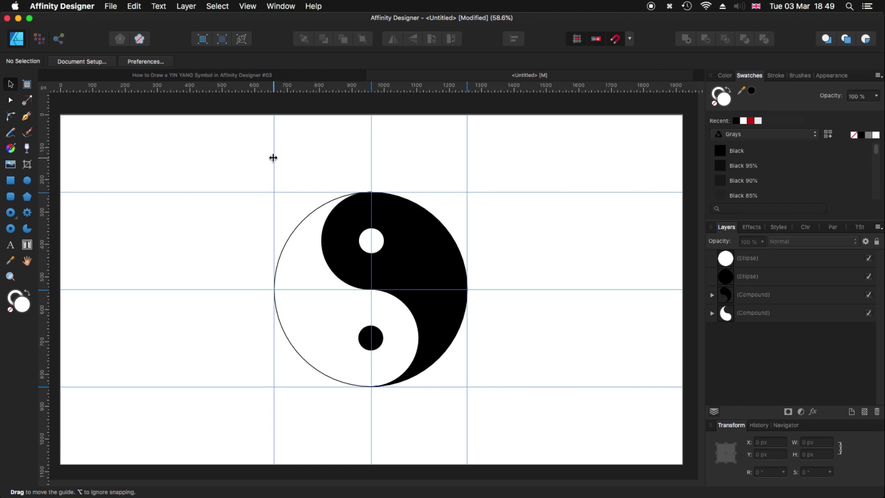
{"action": "left_click_drag", "start_coordinate": [274, 158], "coordinate": [44, 171]}
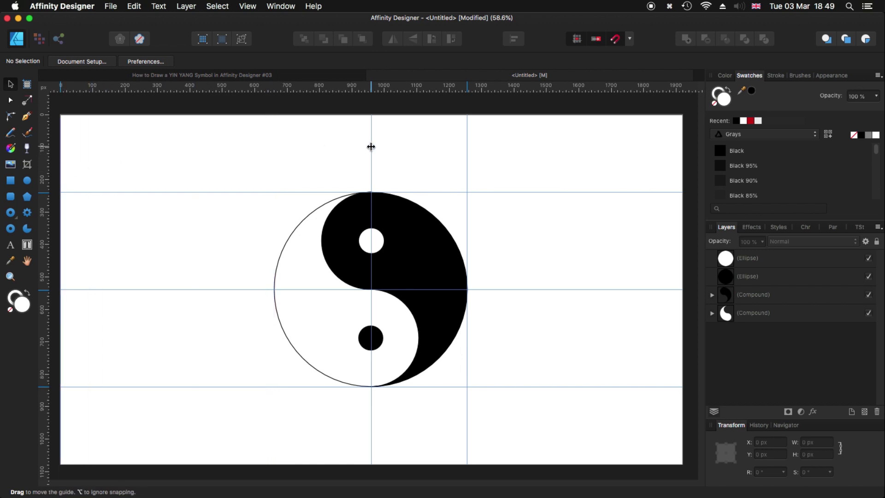
{"action": "left_click_drag", "start_coordinate": [367, 147], "coordinate": [44, 159]}
{"action": "left_click_drag", "start_coordinate": [467, 152], "coordinate": [46, 171]}
{"action": "left_click_drag", "start_coordinate": [113, 192], "coordinate": [127, 87]}
{"action": "left_click_drag", "start_coordinate": [146, 291], "coordinate": [165, 88]}
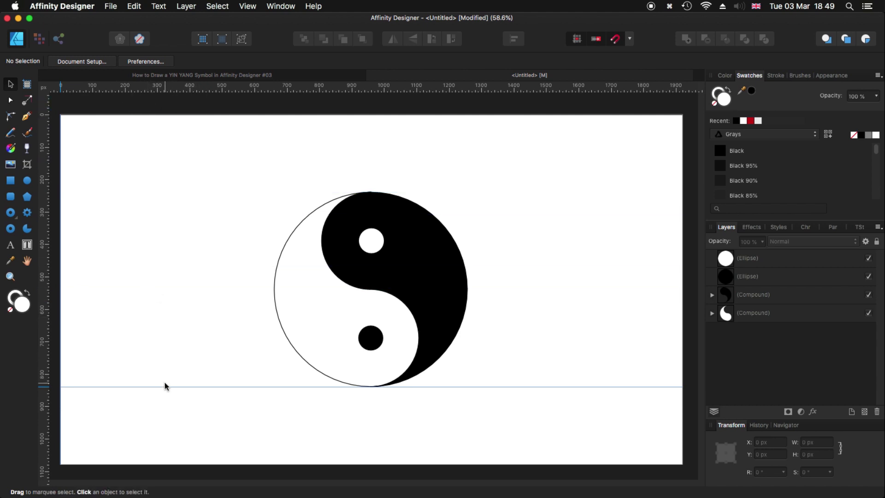
{"action": "left_click_drag", "start_coordinate": [166, 387], "coordinate": [166, 469]}
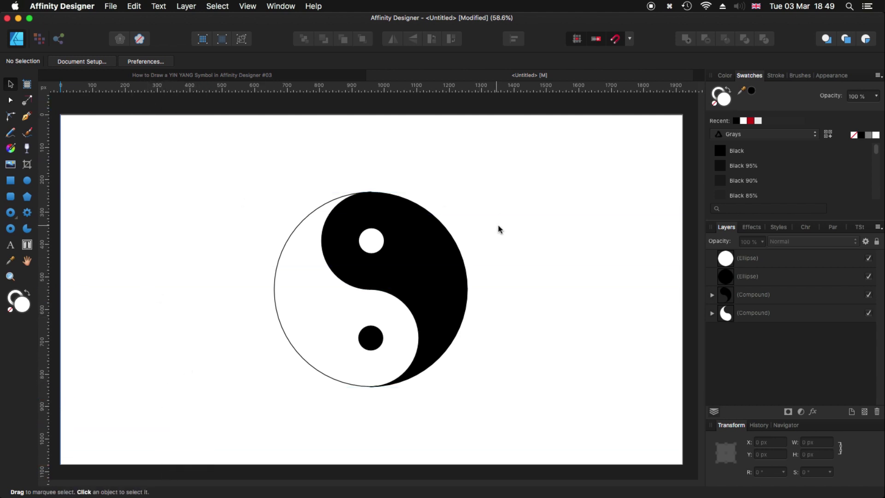
Convert the black and the white compound halves to curves, then deselect
{"action": "left_click", "coordinate": [729, 301]}
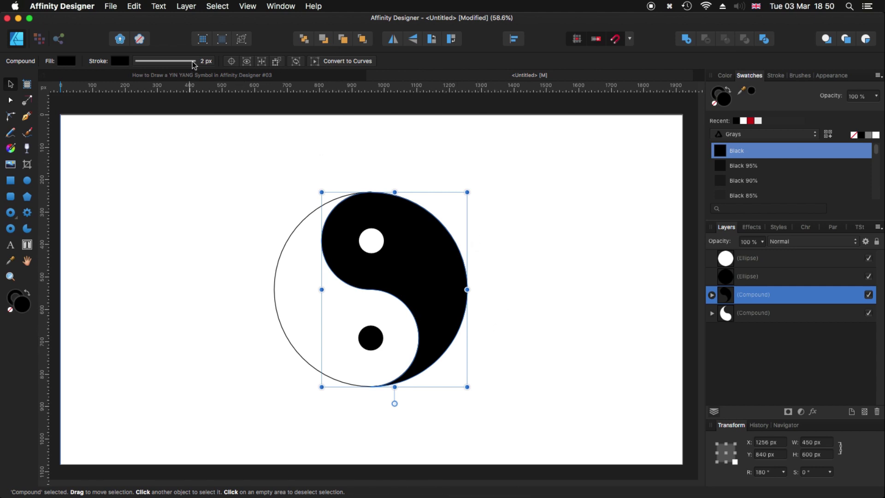
{"action": "left_click", "coordinate": [349, 62]}
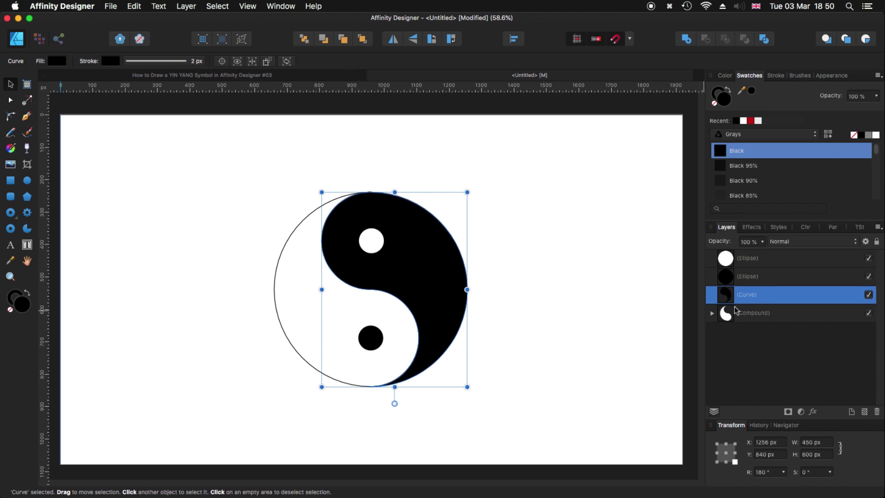
{"action": "left_click", "coordinate": [726, 317]}
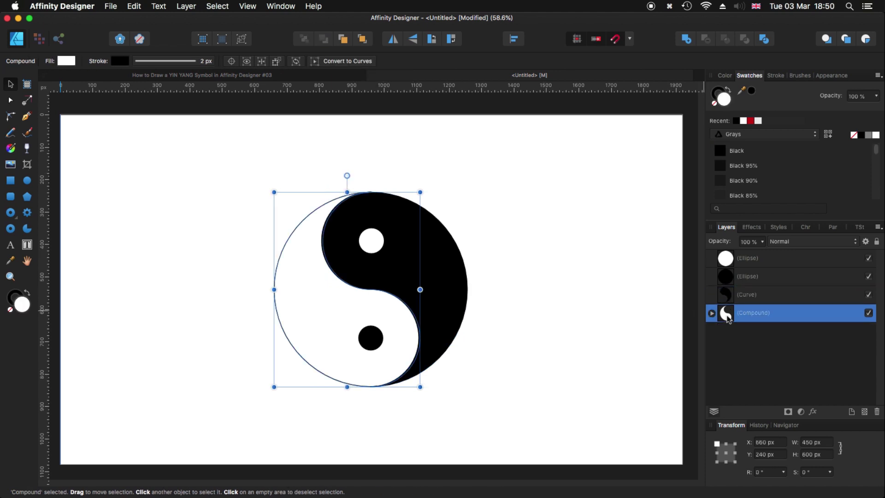
{"action": "left_click", "coordinate": [340, 63]}
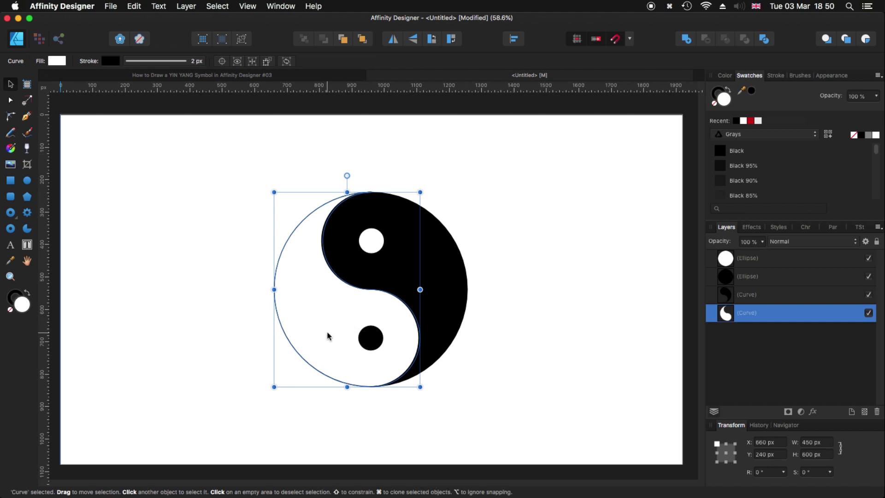
{"action": "left_click", "coordinate": [508, 221]}
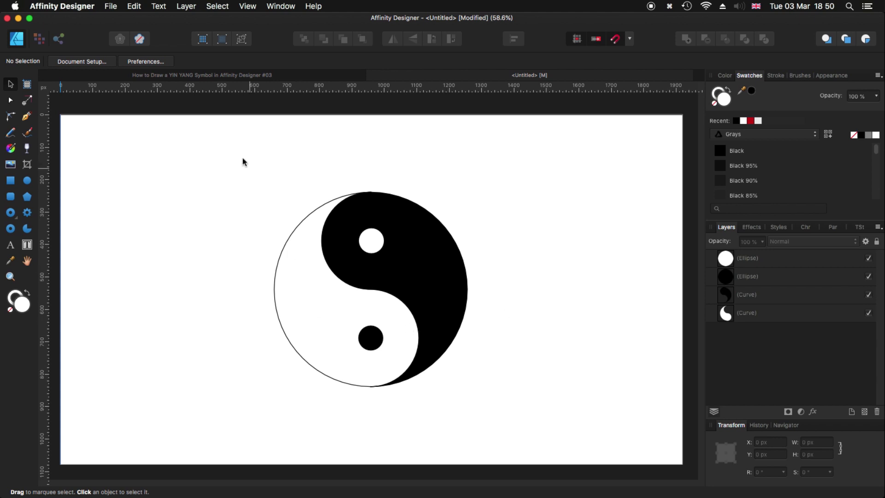
Group the four yin-yang parts, move the group up, shrink it to about 453 px and centre it horizontally
{"action": "left_click_drag", "start_coordinate": [214, 162], "coordinate": [559, 425]}
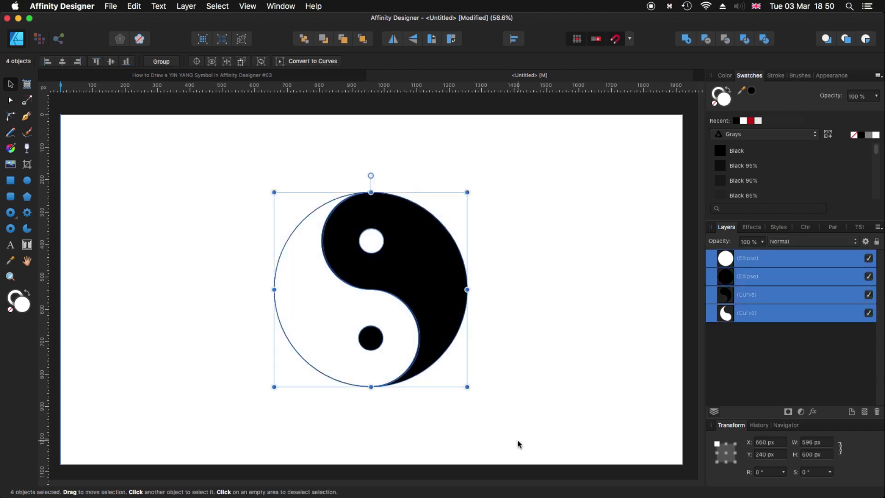
{"action": "left_click", "coordinate": [161, 61]}
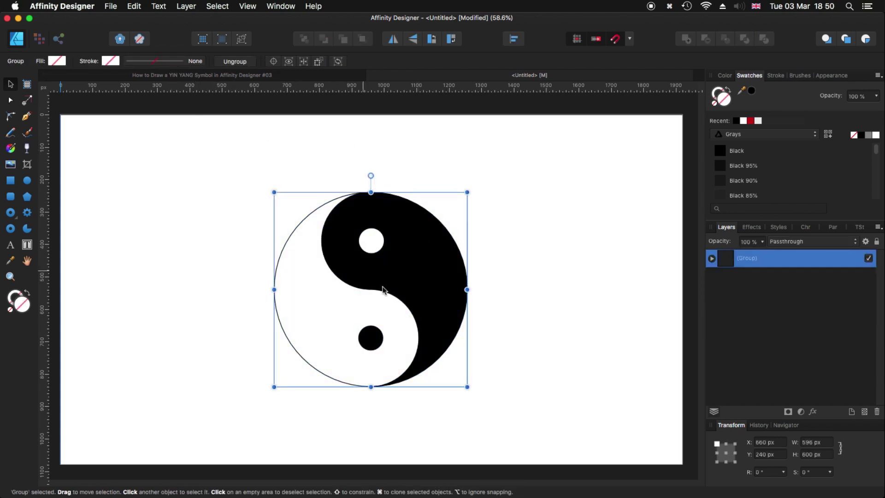
{"action": "left_click_drag", "start_coordinate": [399, 308], "coordinate": [400, 269]}
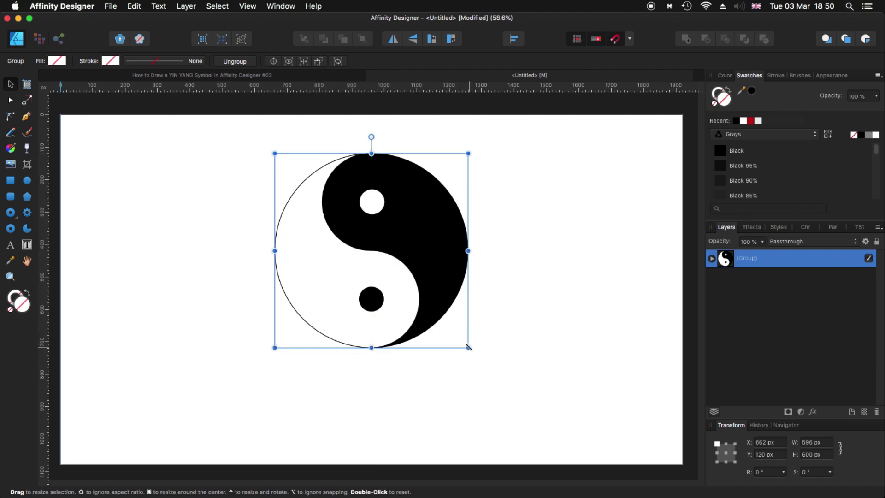
{"action": "left_click_drag", "start_coordinate": [468, 345], "coordinate": [452, 318]}
{"action": "left_click_drag", "start_coordinate": [396, 257], "coordinate": [395, 231]}
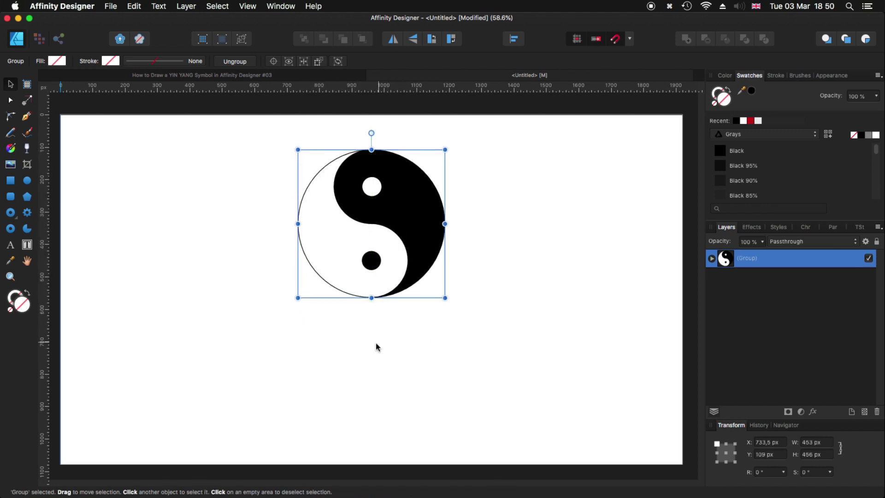
{"action": "left_click", "coordinate": [383, 346]}
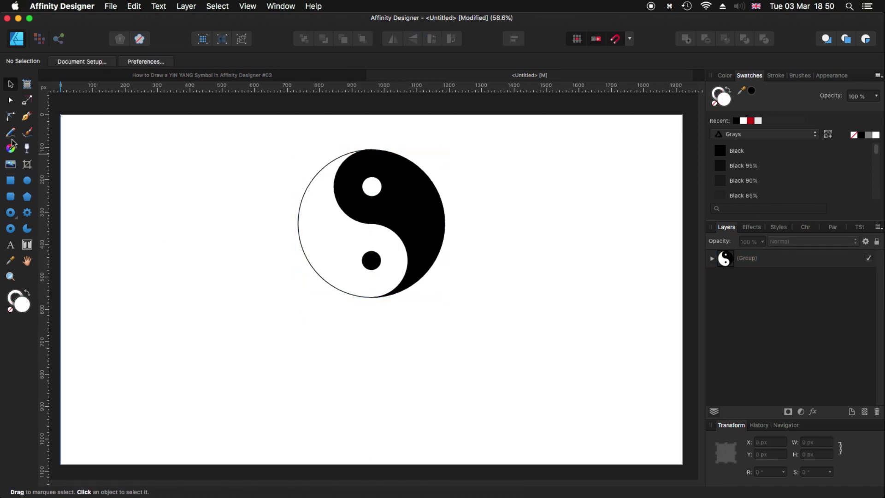
Add 'Yin - Yang' text below the symbol in Bebas Neue, enlarged and centred under it
{"action": "key", "text": "t"}
{"action": "left_click_drag", "start_coordinate": [246, 319], "coordinate": [284, 352]}
{"action": "type", "text": "Yin"}
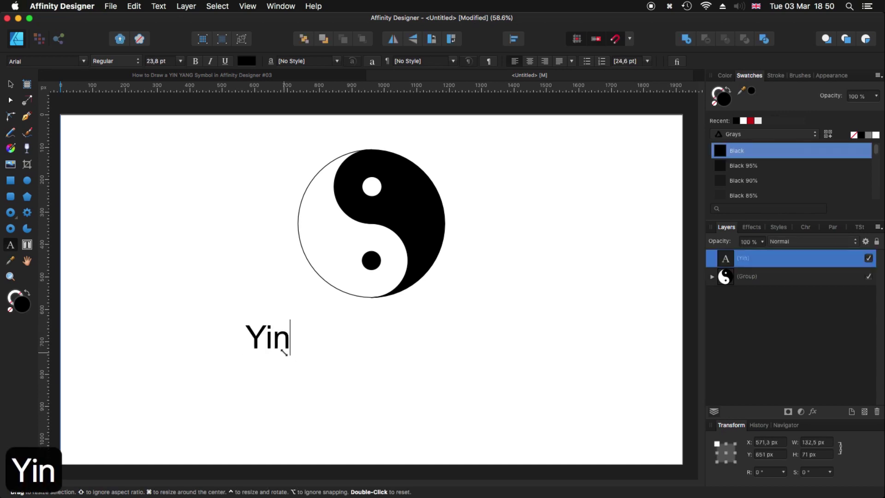
{"action": "type", "text": " -"}
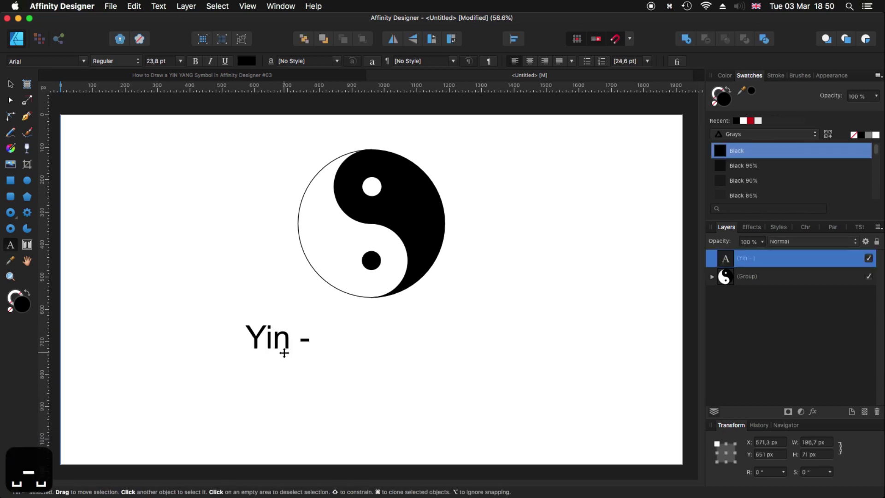
{"action": "type", "text": " Yang"}
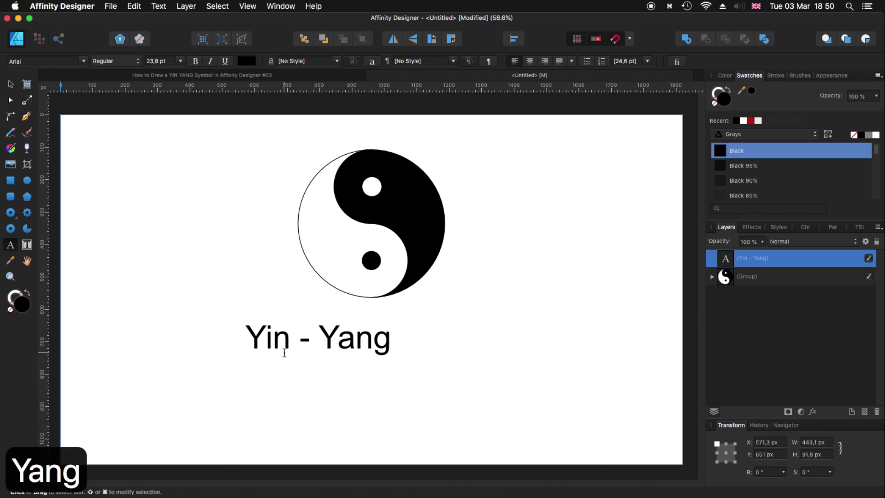
{"action": "key", "text": "Escape"}
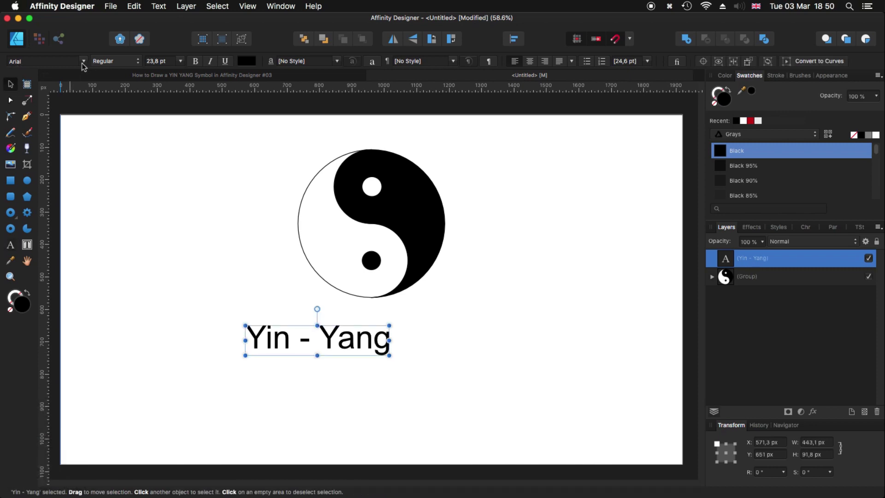
{"action": "left_click", "coordinate": [83, 61]}
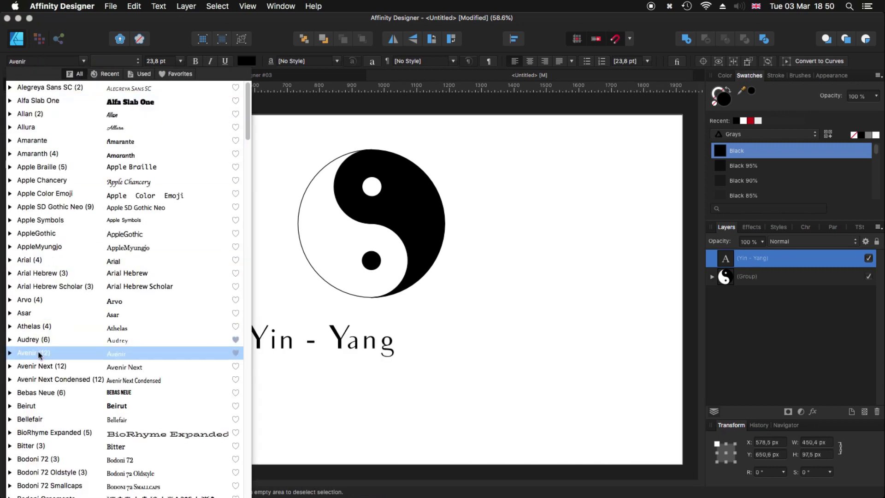
{"action": "left_click", "coordinate": [33, 397]}
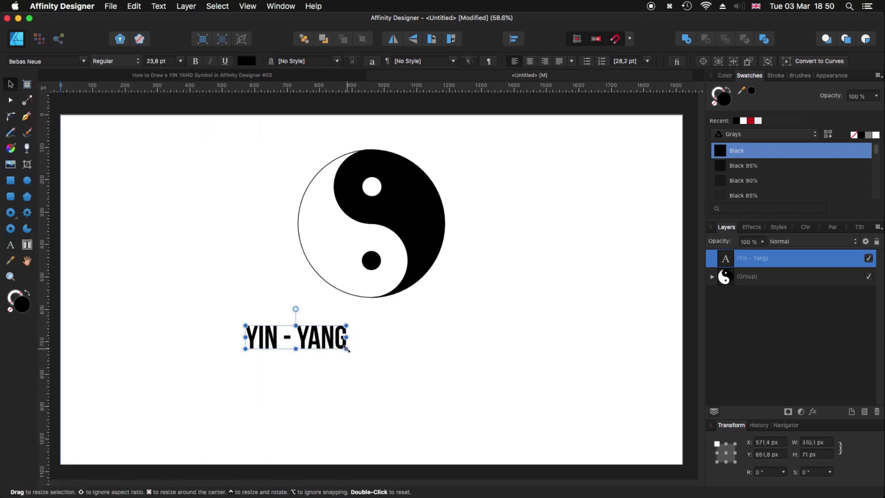
{"action": "left_click_drag", "start_coordinate": [350, 353], "coordinate": [484, 408]}
{"action": "left_click_drag", "start_coordinate": [389, 346], "coordinate": [391, 350]}
Group the symbol with the text and align the group to the page's vertical middle
{"action": "left_click_drag", "start_coordinate": [164, 137], "coordinate": [560, 433]}
{"action": "left_click", "coordinate": [158, 62]}
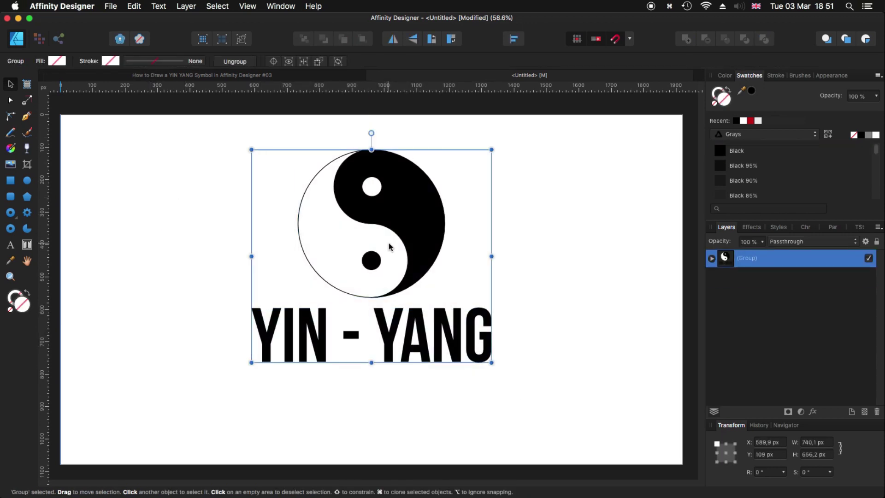
{"action": "left_click", "coordinate": [514, 39]}
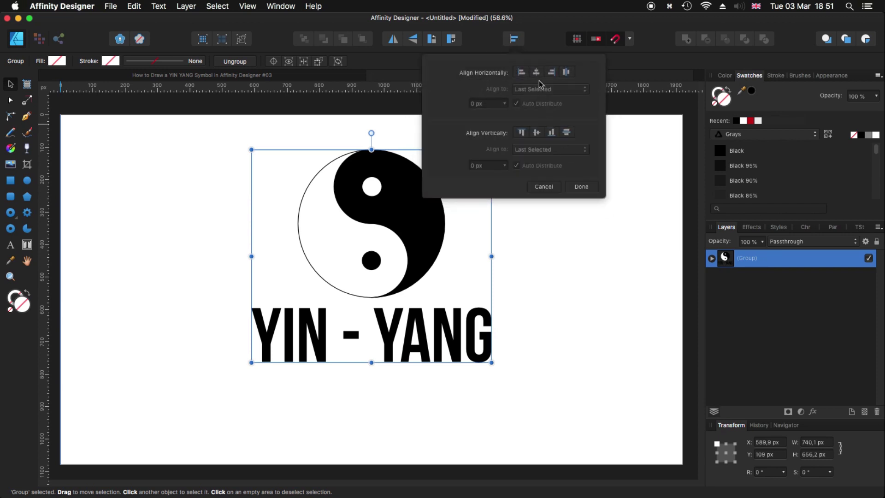
{"action": "left_click", "coordinate": [536, 132]}
{"action": "left_click", "coordinate": [581, 186]}
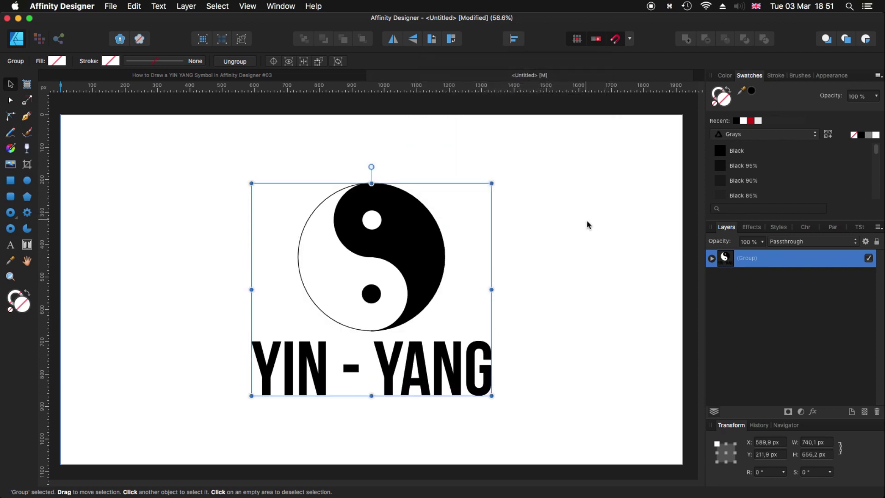
Draw a rectangle covering the whole page and remove its stroke
{"action": "left_click", "coordinate": [587, 223]}
{"action": "left_click", "coordinate": [11, 181]}
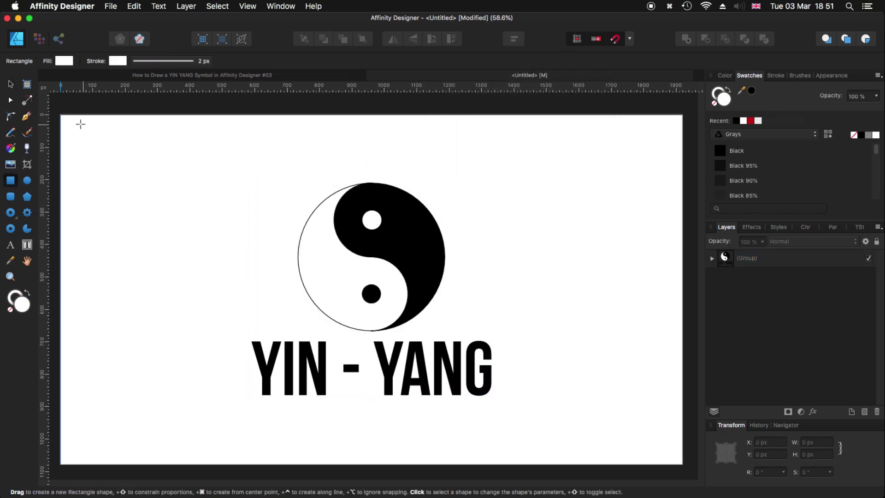
{"action": "left_click_drag", "start_coordinate": [61, 115], "coordinate": [683, 465]}
{"action": "left_click", "coordinate": [158, 65]}
{"action": "left_click", "coordinate": [136, 79]}
Fill the rectangle with PANTONE 21-4-5 C and send it behind the yin-yang group
{"action": "left_click", "coordinate": [67, 62]}
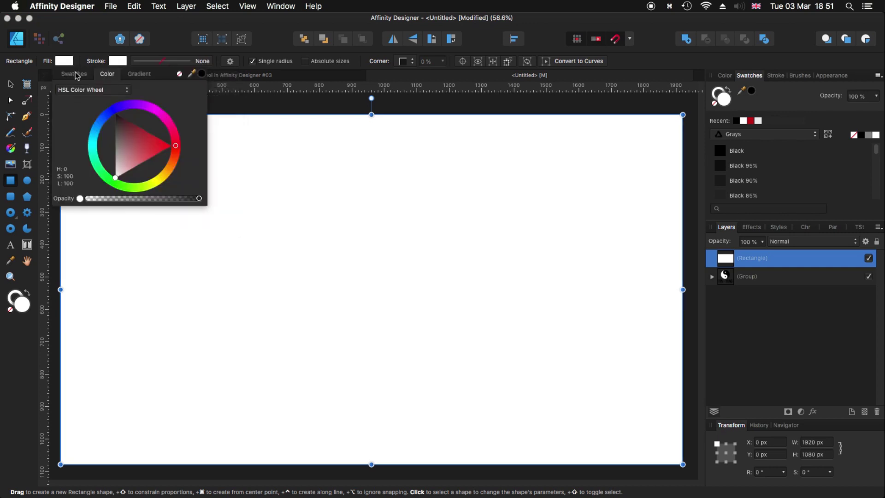
{"action": "left_click", "coordinate": [75, 74]}
{"action": "mouse_move", "coordinate": [199, 121]}
{"action": "left_mouse_down"}
{"action": "mouse_move", "coordinate": [198, 144]}
{"action": "mouse_move", "coordinate": [199, 133]}
{"action": "left_mouse_up"}
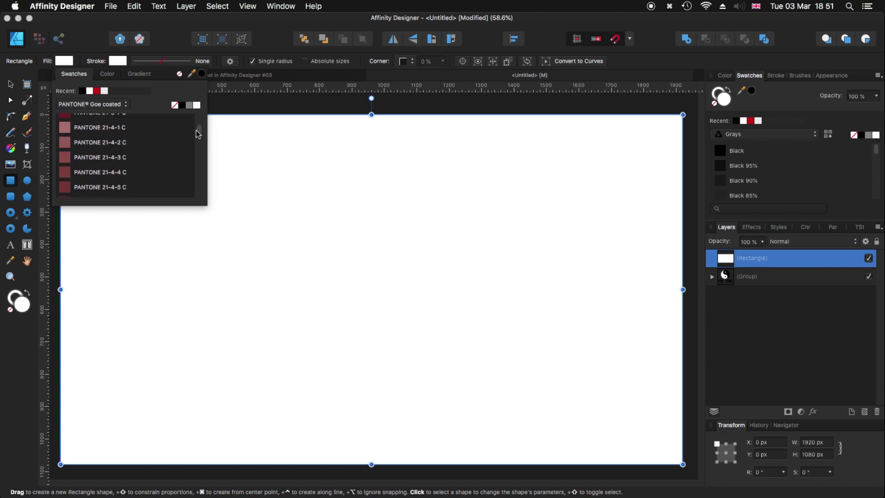
{"action": "left_click", "coordinate": [67, 187]}
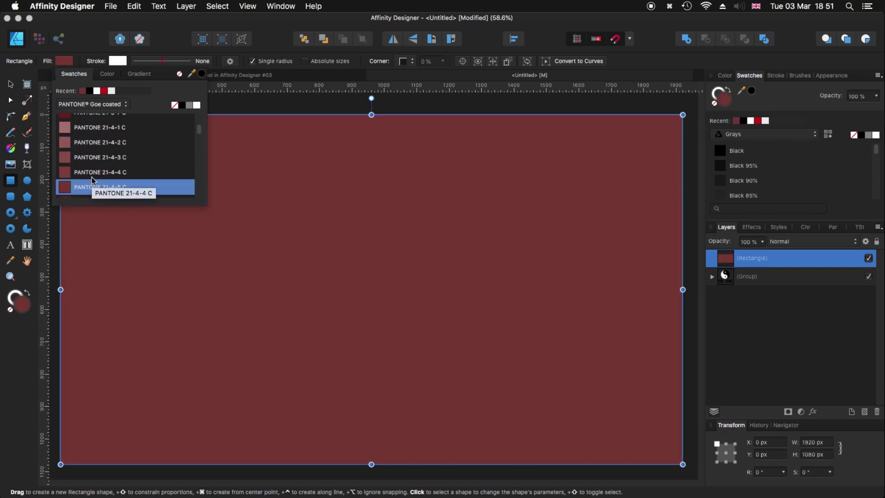
{"action": "scroll", "coordinate": [197, 132], "scroll_direction": "down", "scroll_amount": 10}
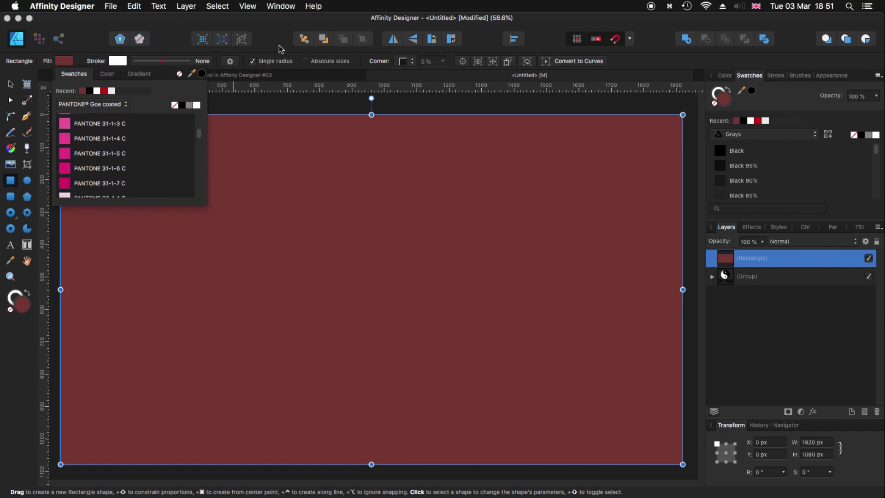
{"action": "left_click", "coordinate": [303, 39]}
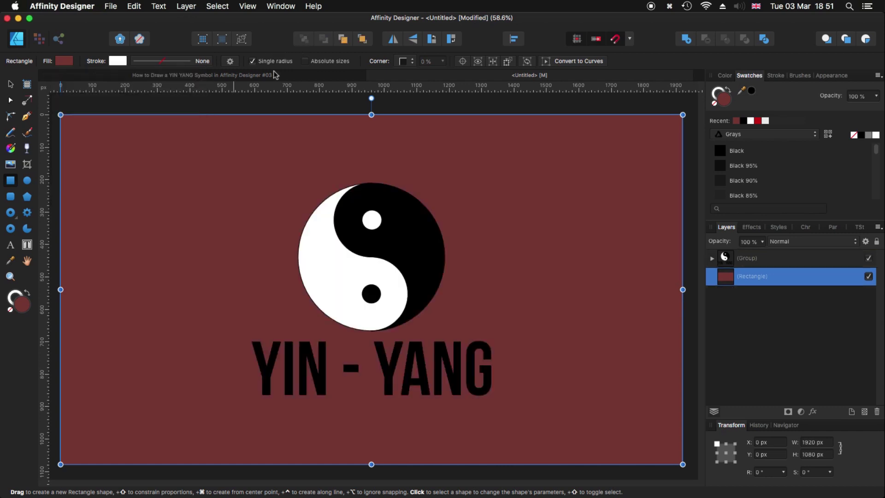
Change the rectangle's fill to PANTONE 26-3-4 C at 83% tint
{"action": "left_click", "coordinate": [64, 61]}
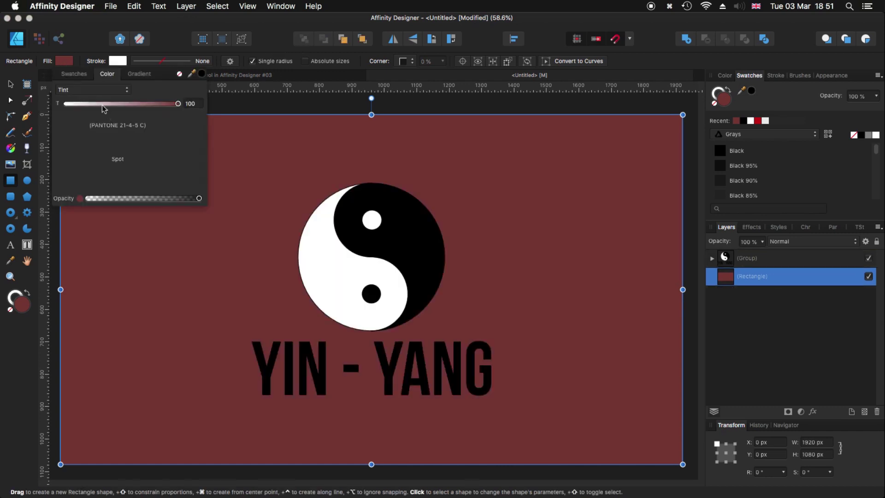
{"action": "left_click", "coordinate": [76, 76]}
{"action": "left_click_drag", "start_coordinate": [202, 119], "coordinate": [202, 137]}
{"action": "left_click", "coordinate": [84, 129]}
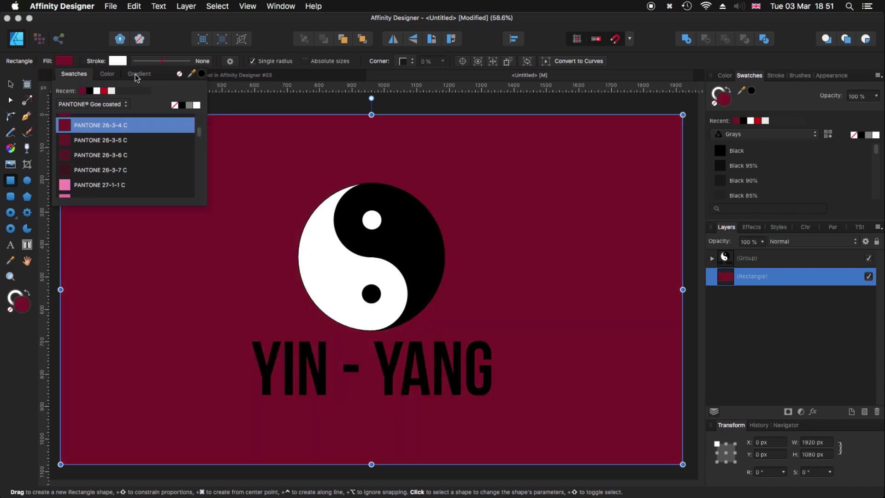
{"action": "left_click", "coordinate": [108, 75]}
{"action": "left_click_drag", "start_coordinate": [180, 103], "coordinate": [159, 104]}
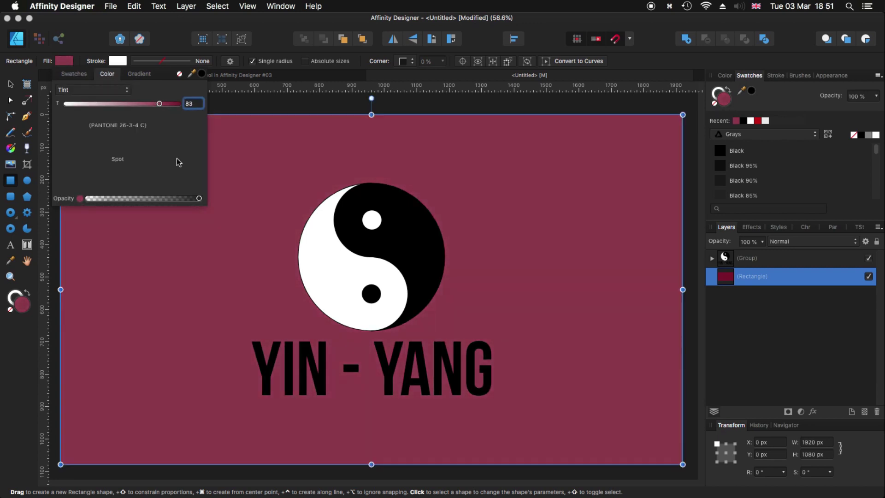
{"action": "key", "text": "Escape"}
{"action": "key", "text": "v"}
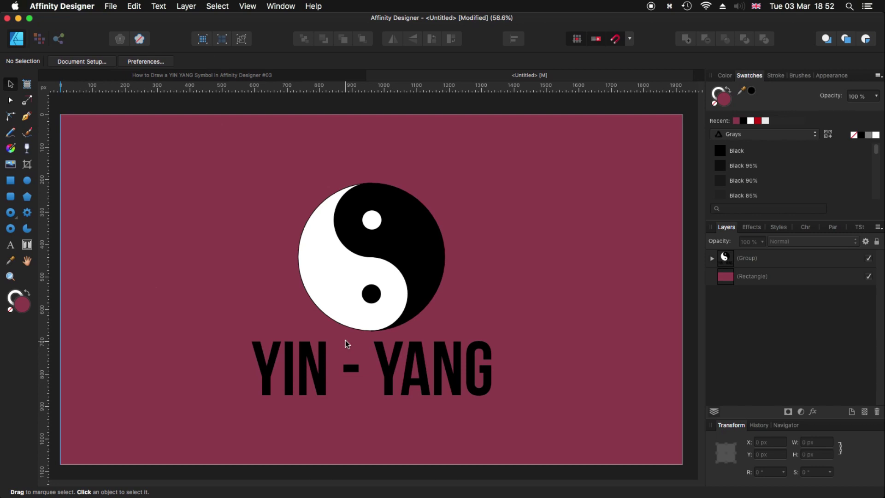